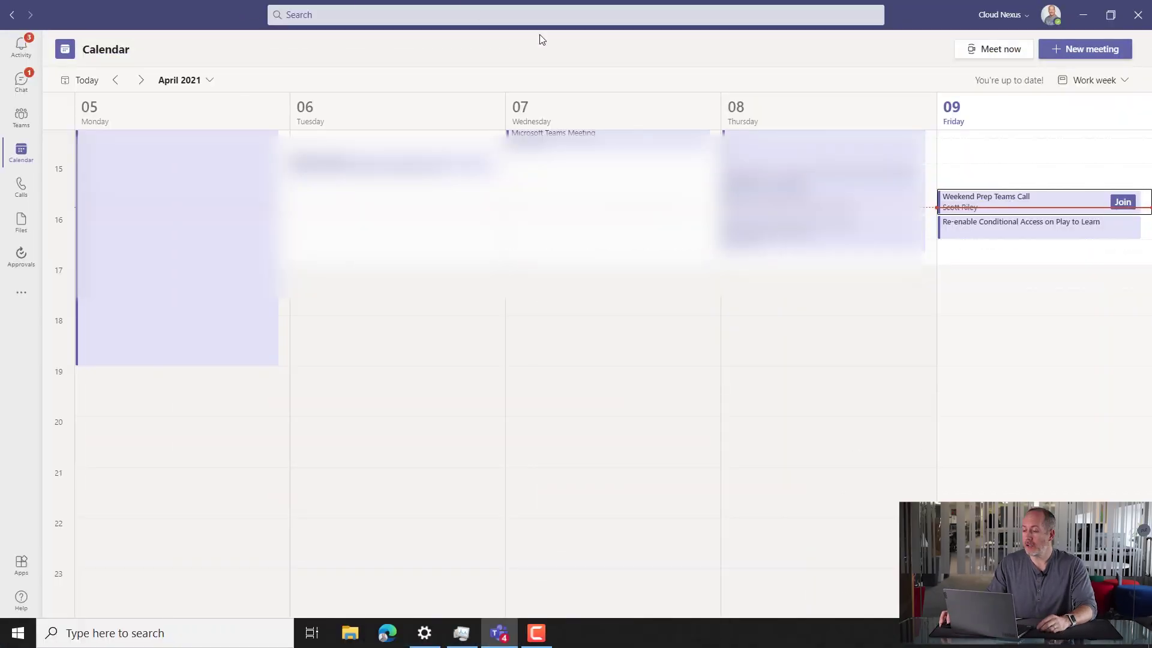
Look at the available presence statuses and set the status to do not disturb with the /dnd command.
left_click(1051, 16)
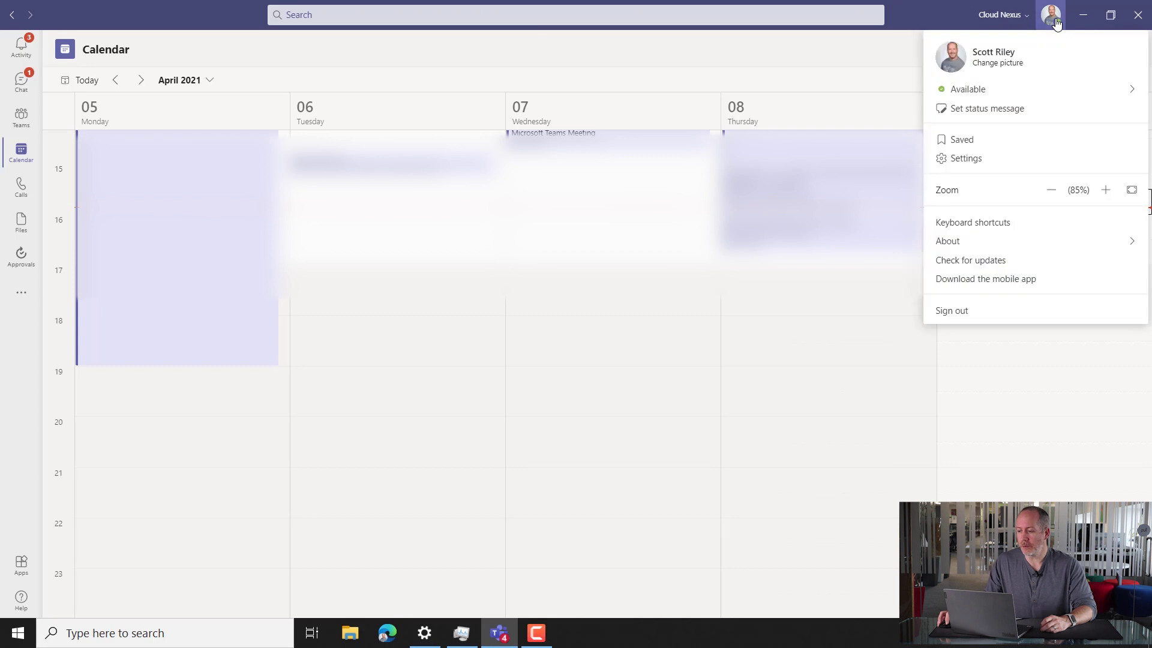
mouse_move(1008, 94)
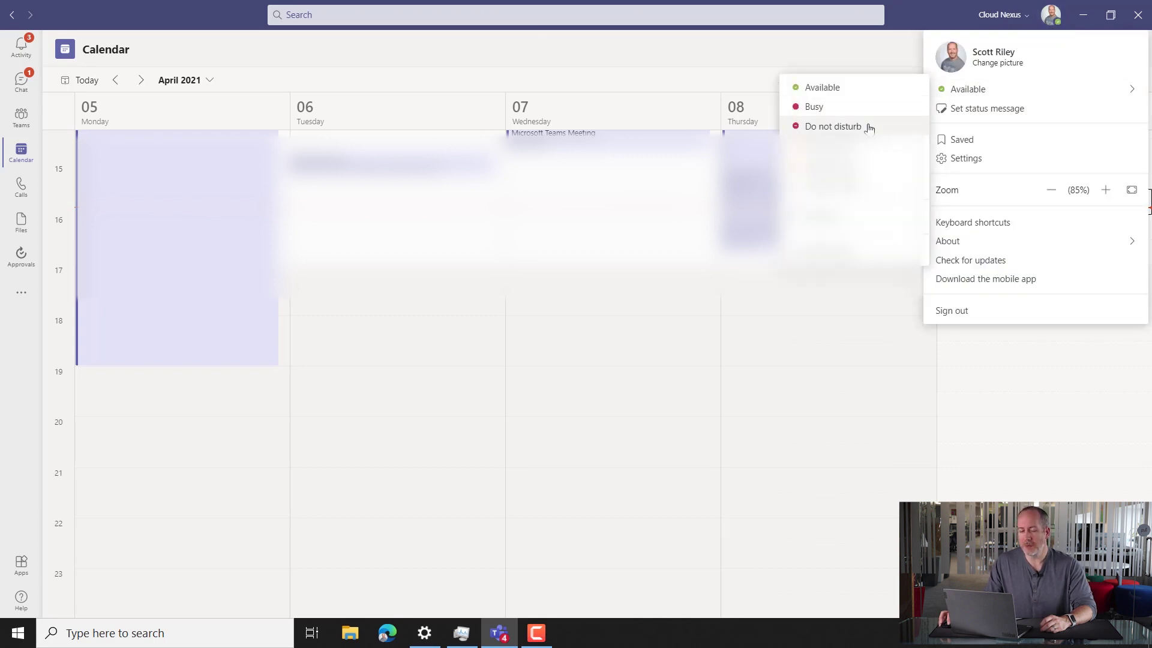
left_click(483, 14)
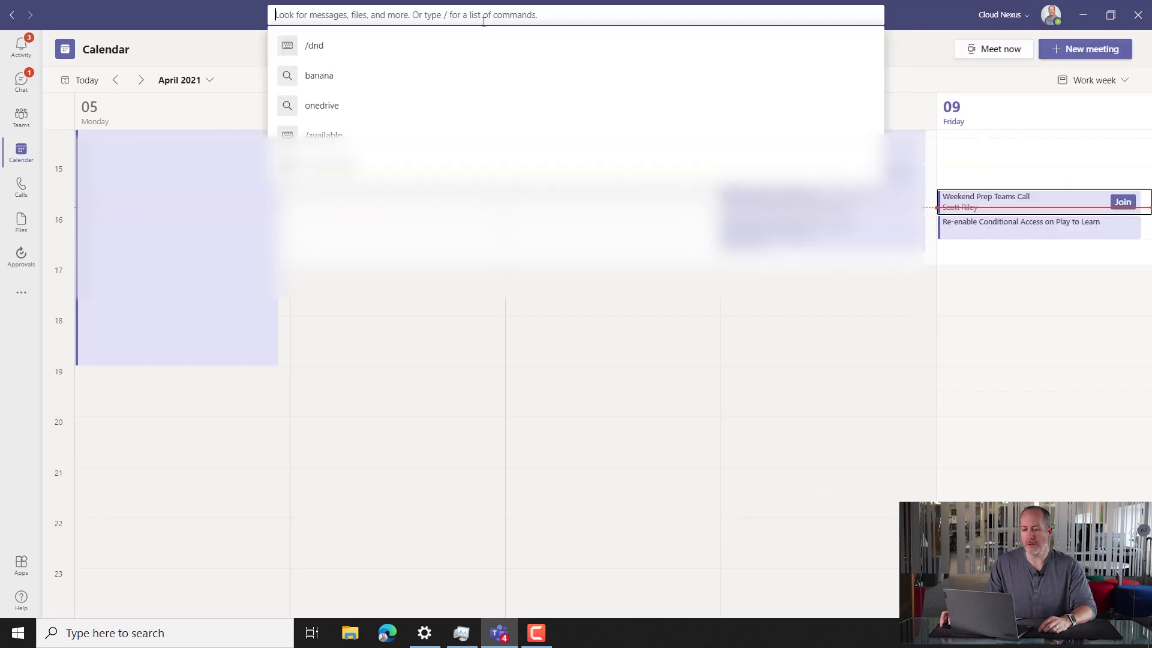
type("/dnd")
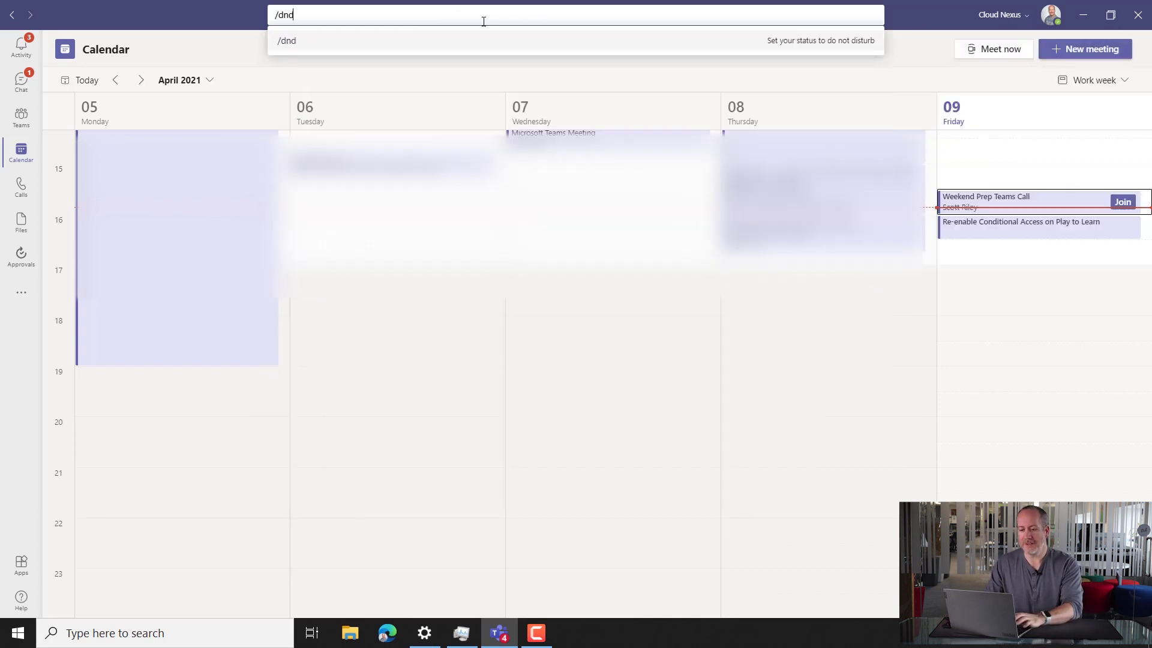
key("Return")
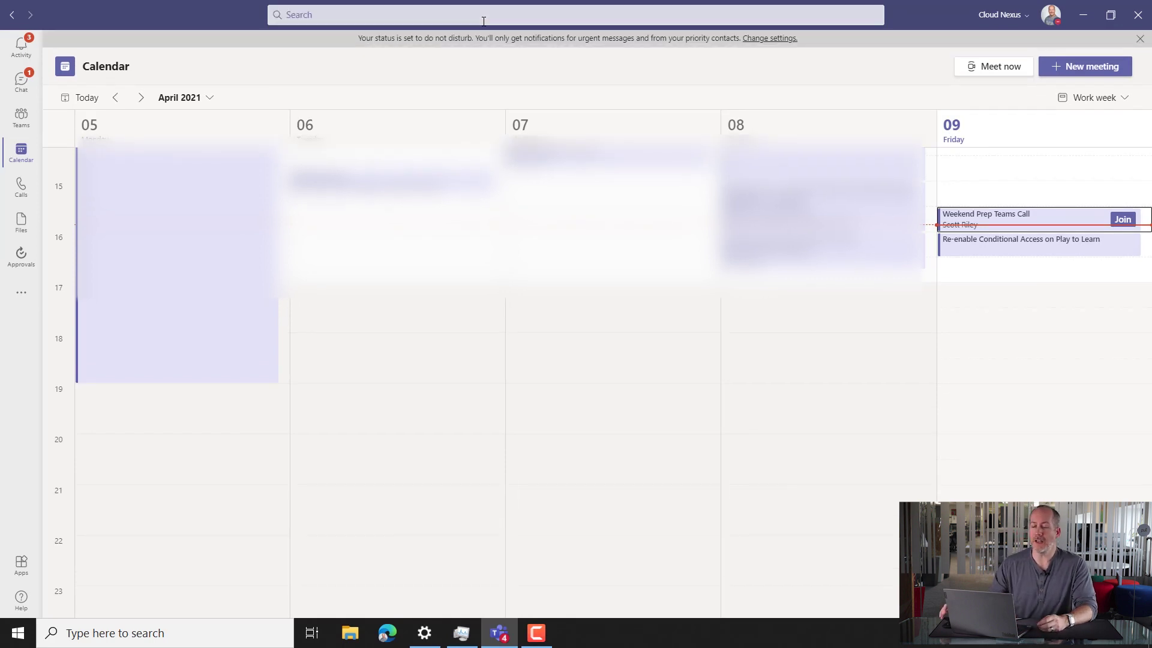
Set the status back to available with the /available command and check it on the profile.
left_click(791, 14)
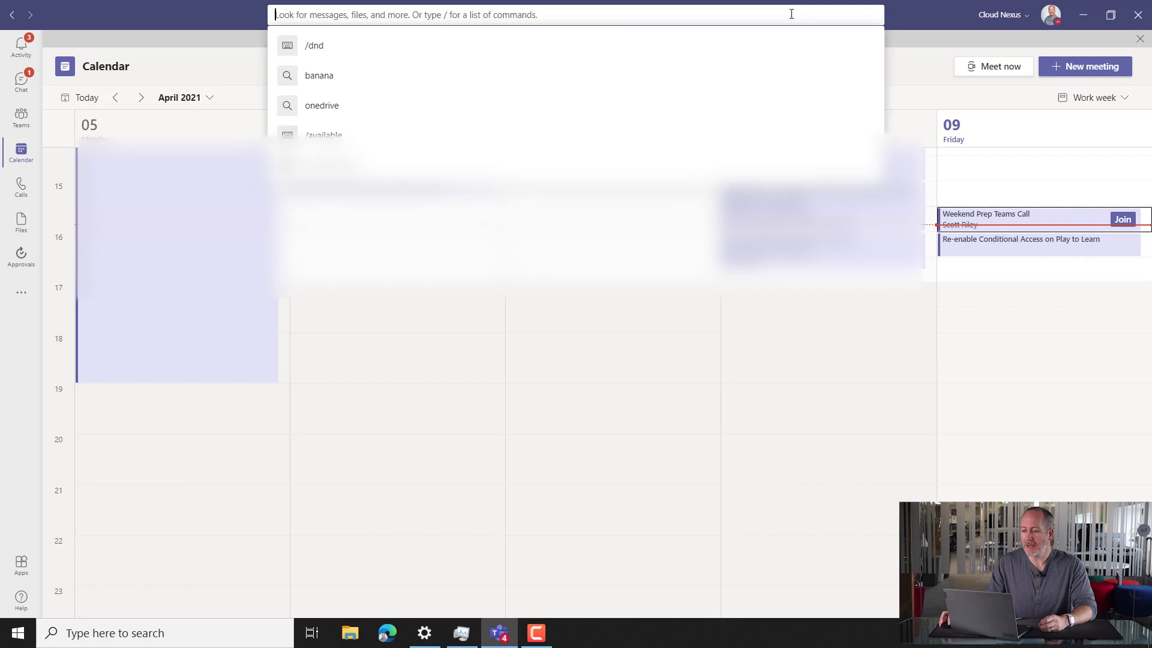
type("/av")
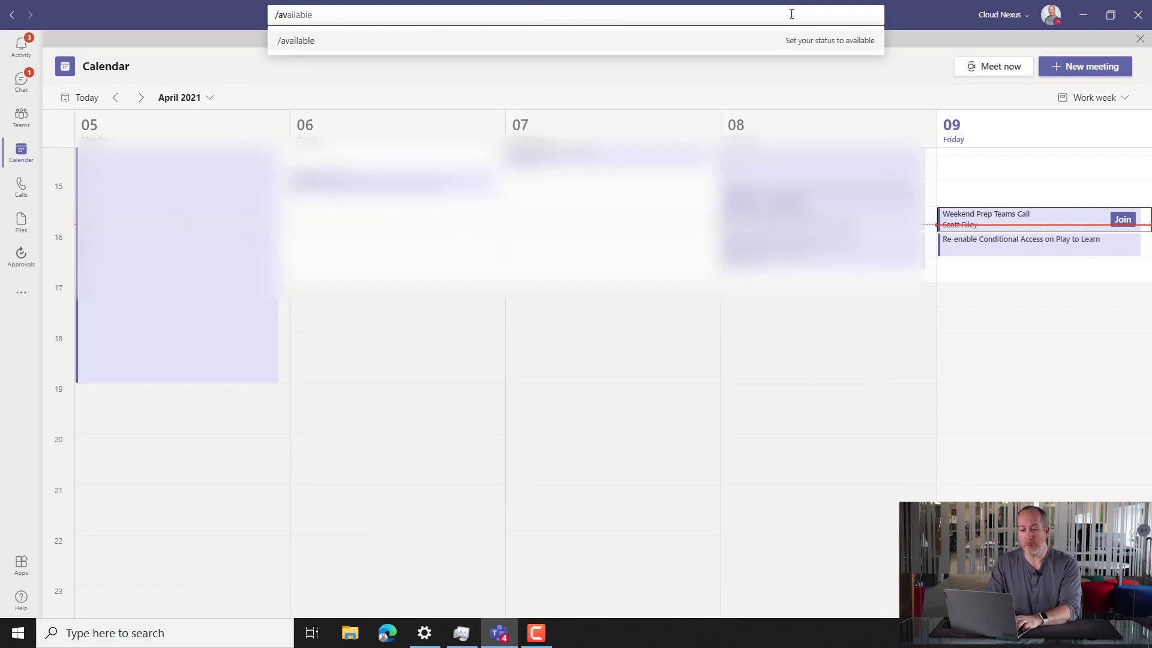
key("Return")
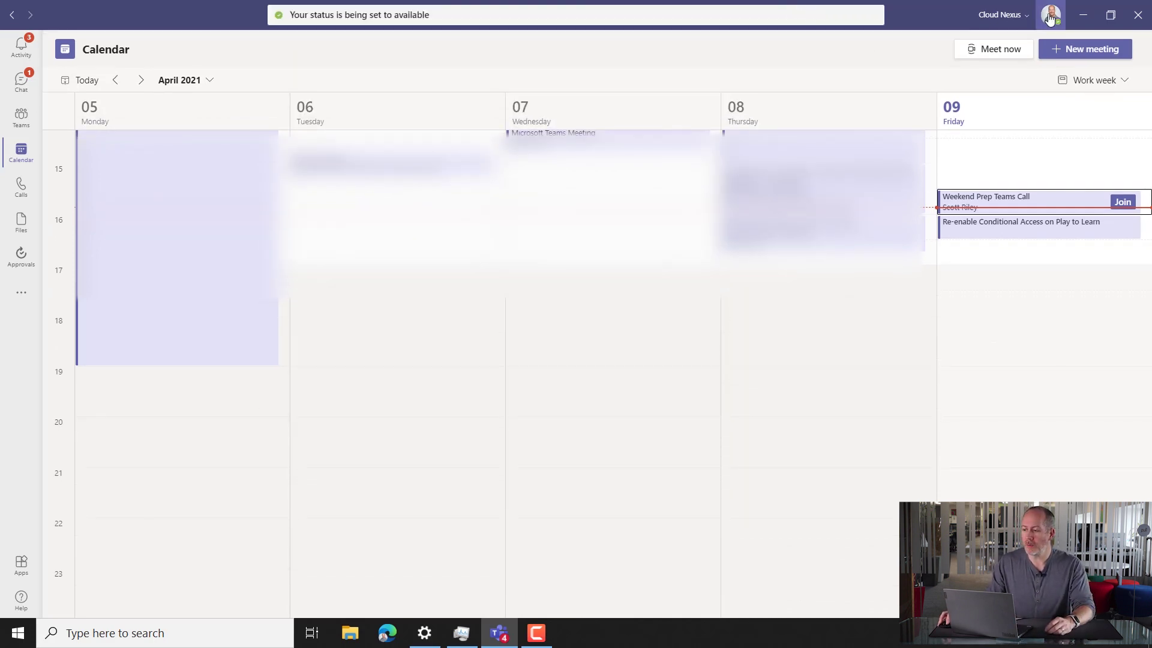
left_click(1050, 19)
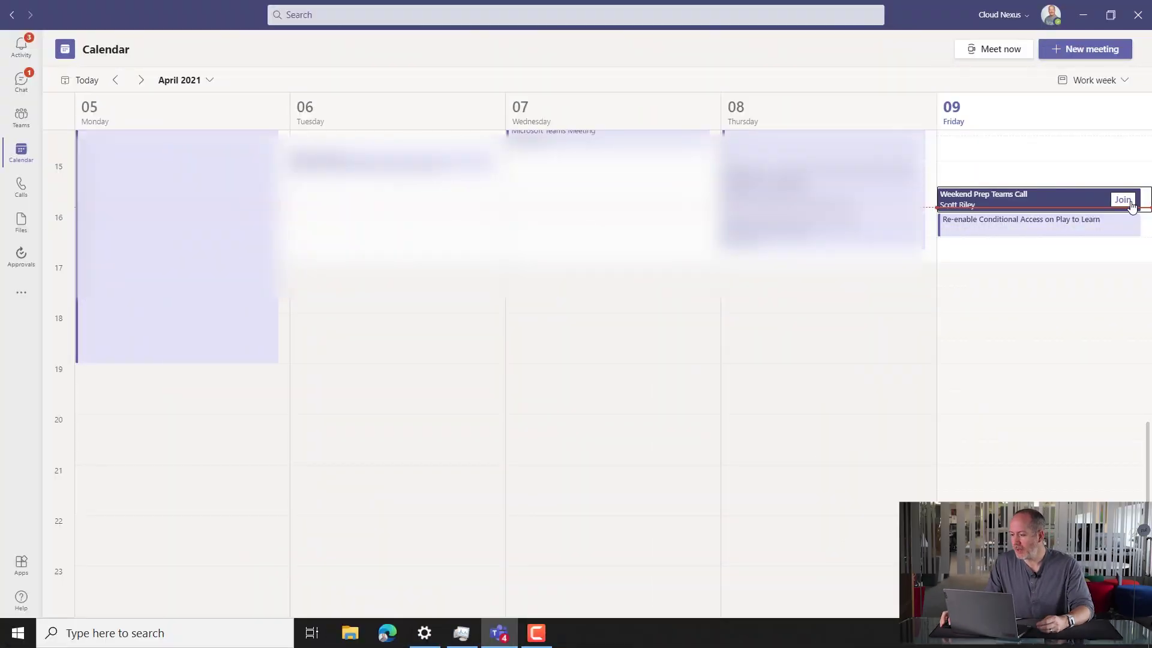
Join the Weekend Prep Teams Call and open the additional meeting actions.
left_click(1131, 204)
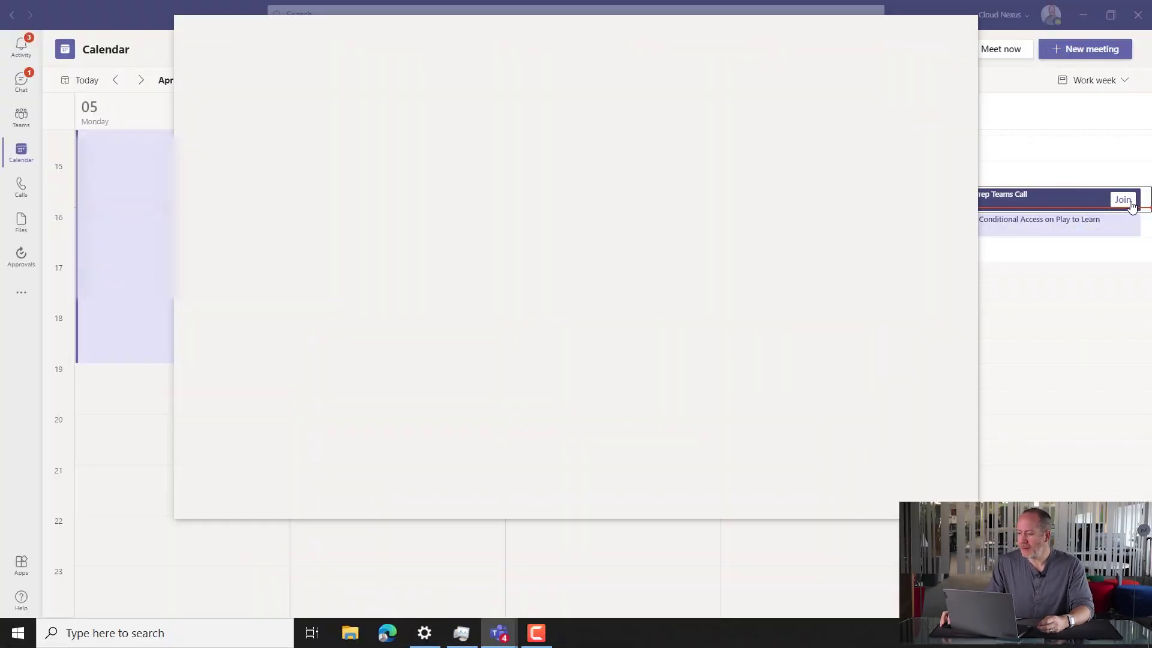
left_click(856, 430)
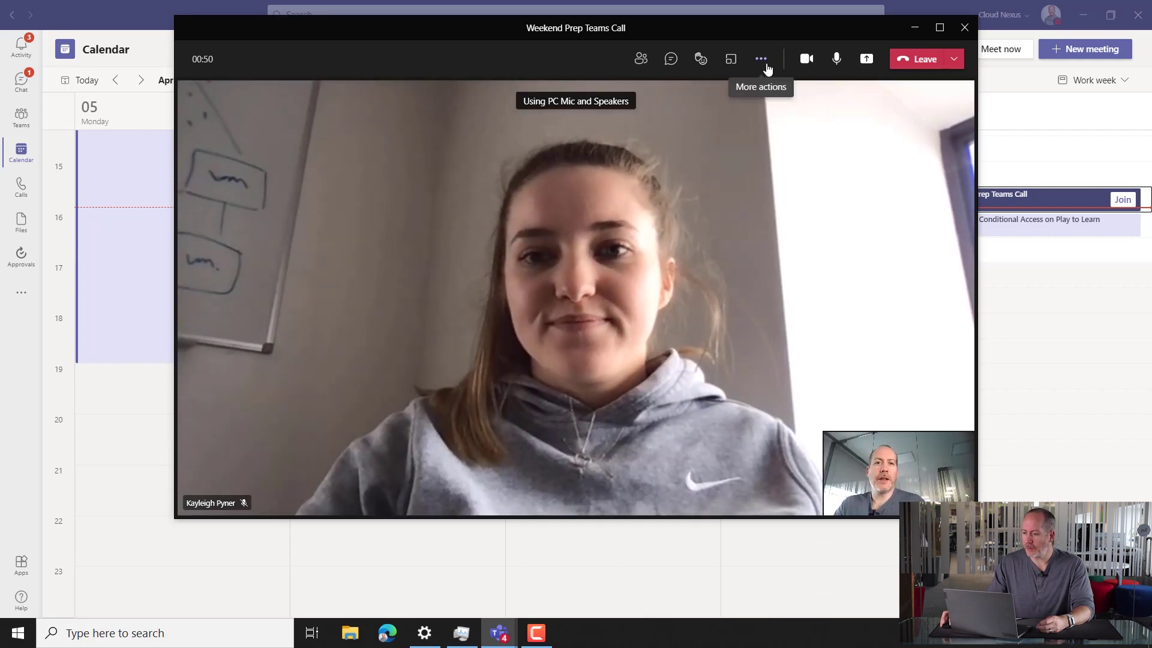
left_click(764, 65)
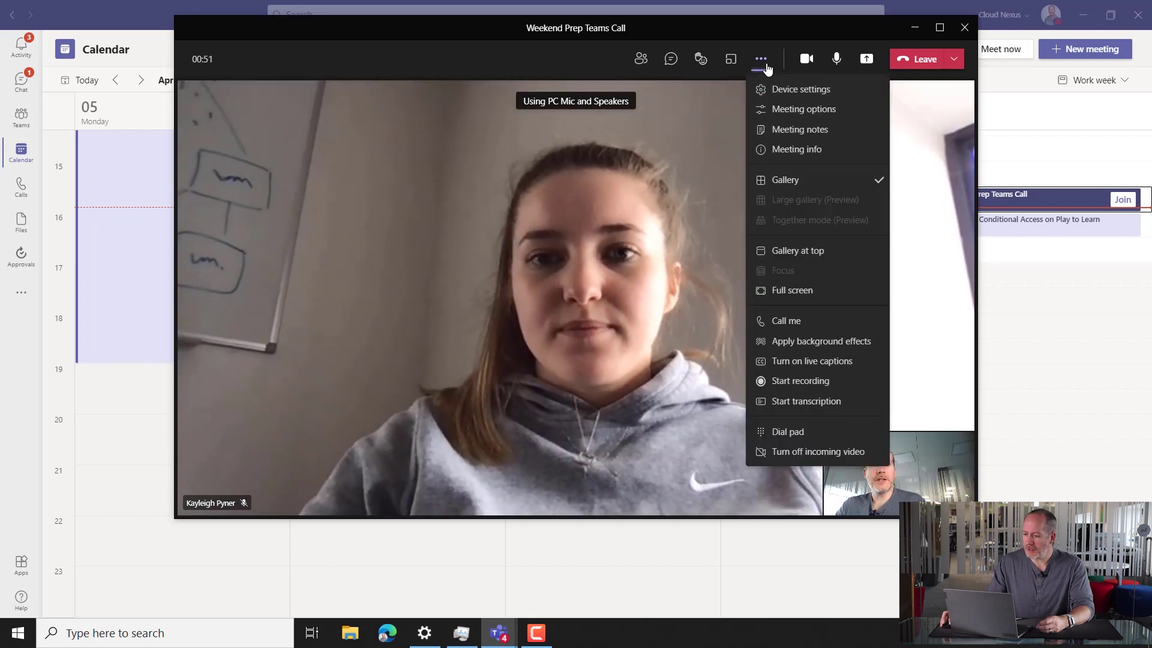
left_click(809, 402)
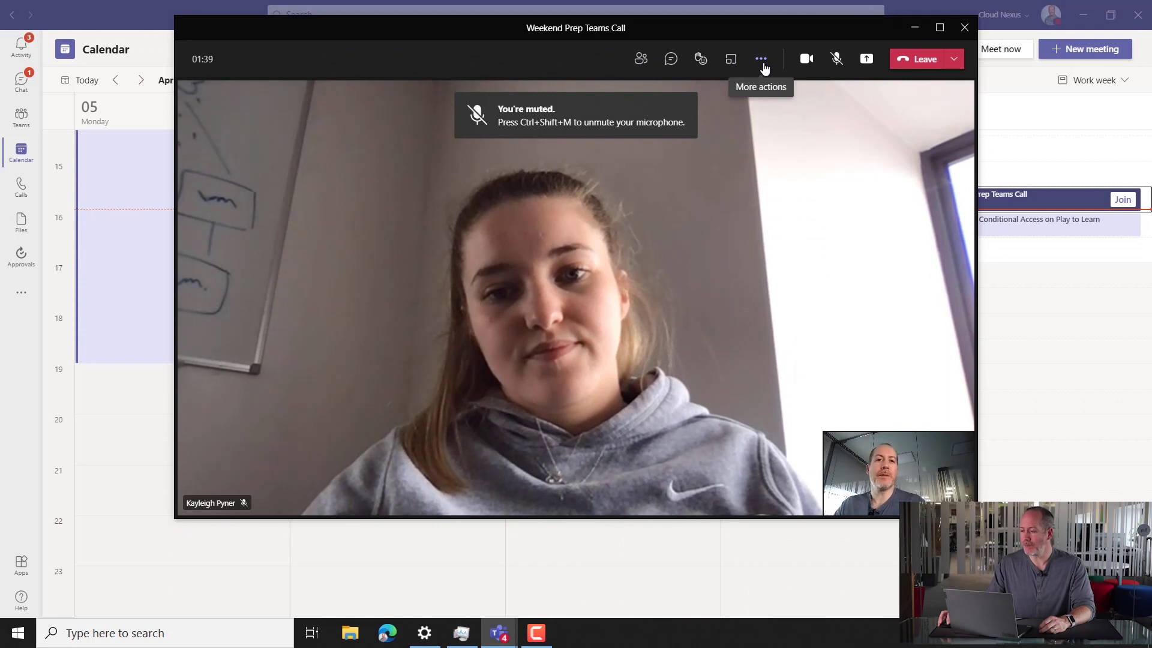
Start recording the Weekend Prep Teams Call and stop the recording again.
left_click(761, 58)
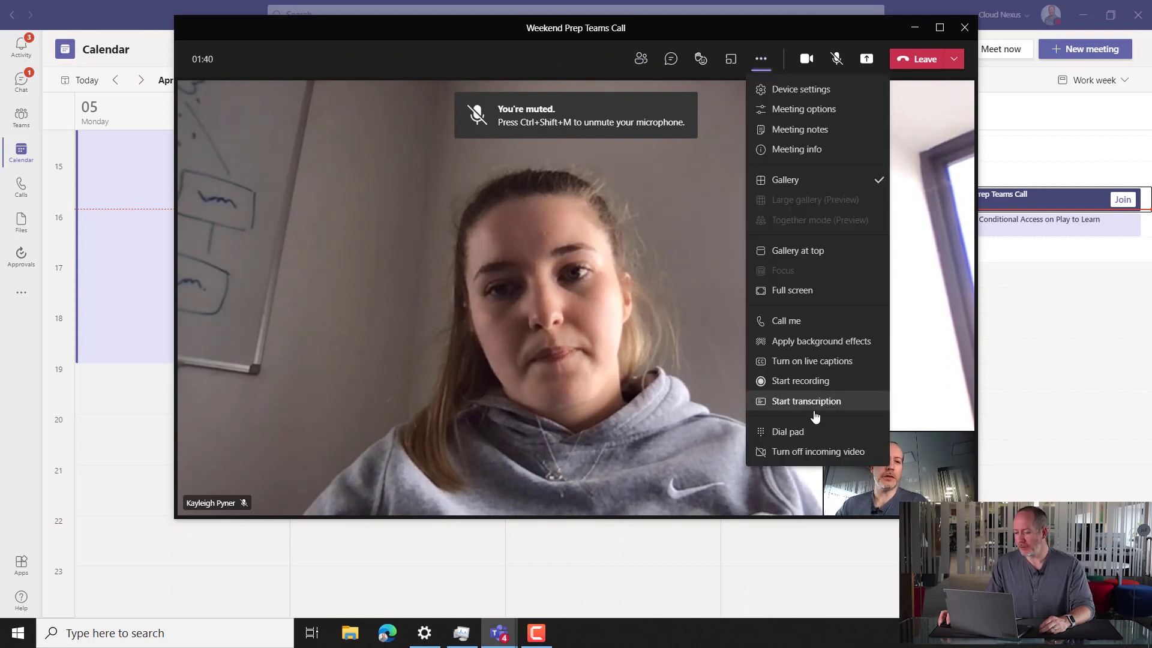
left_click(826, 387)
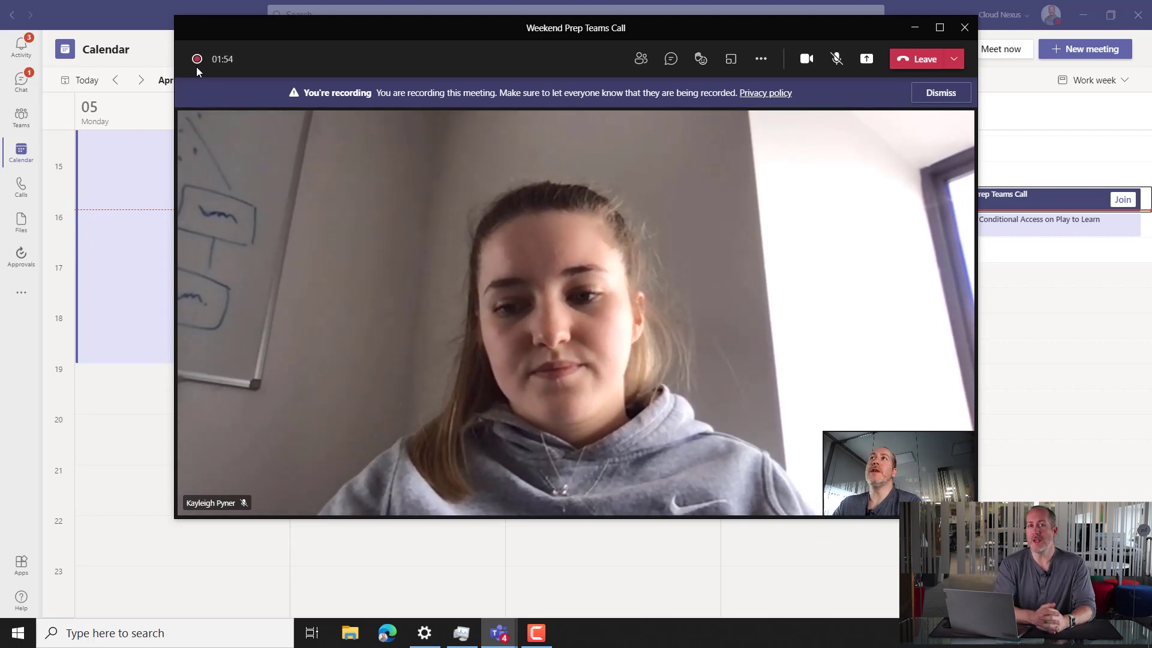
left_click(763, 62)
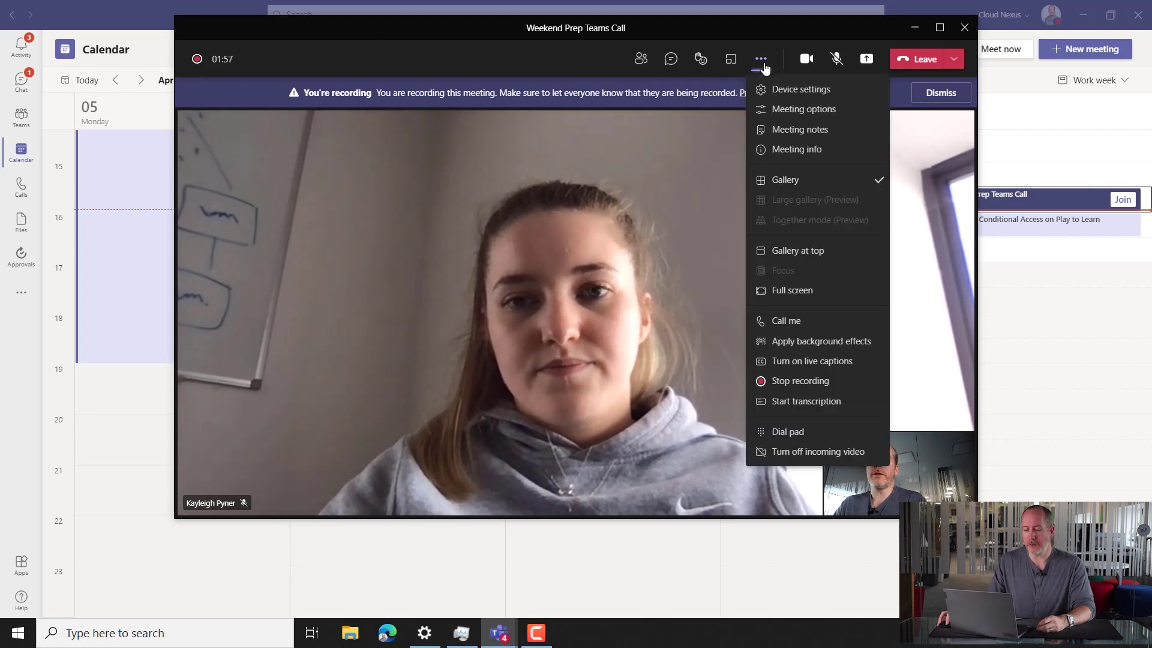
left_click(799, 382)
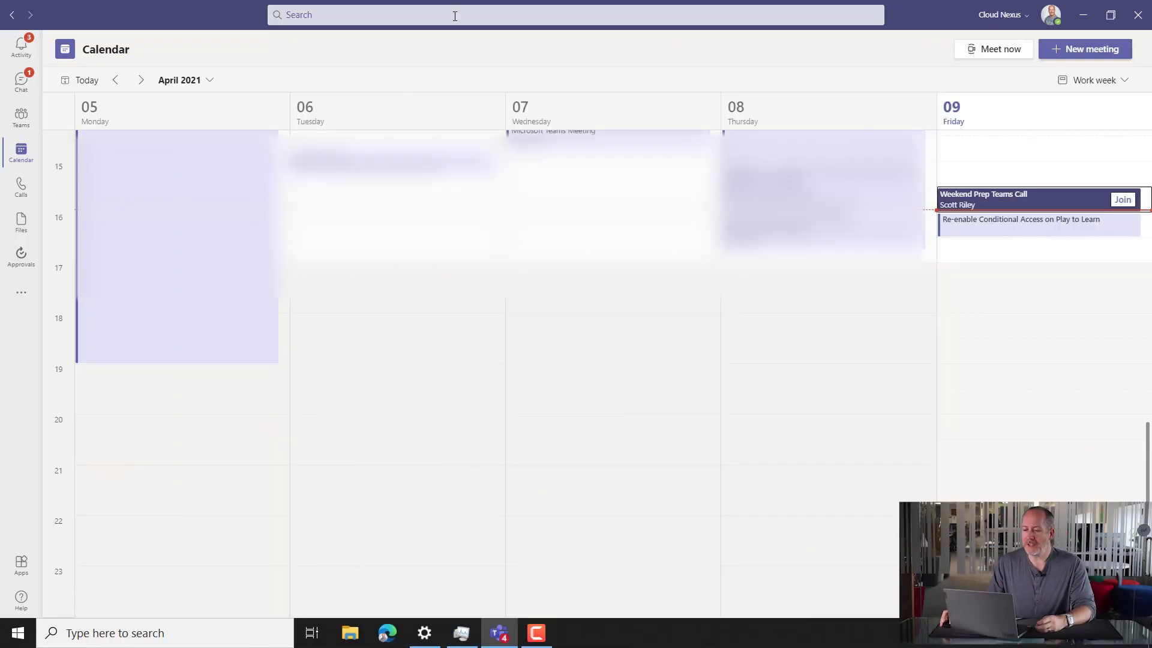
Look through the recent searches and commands offered by the search box.
left_click(455, 16)
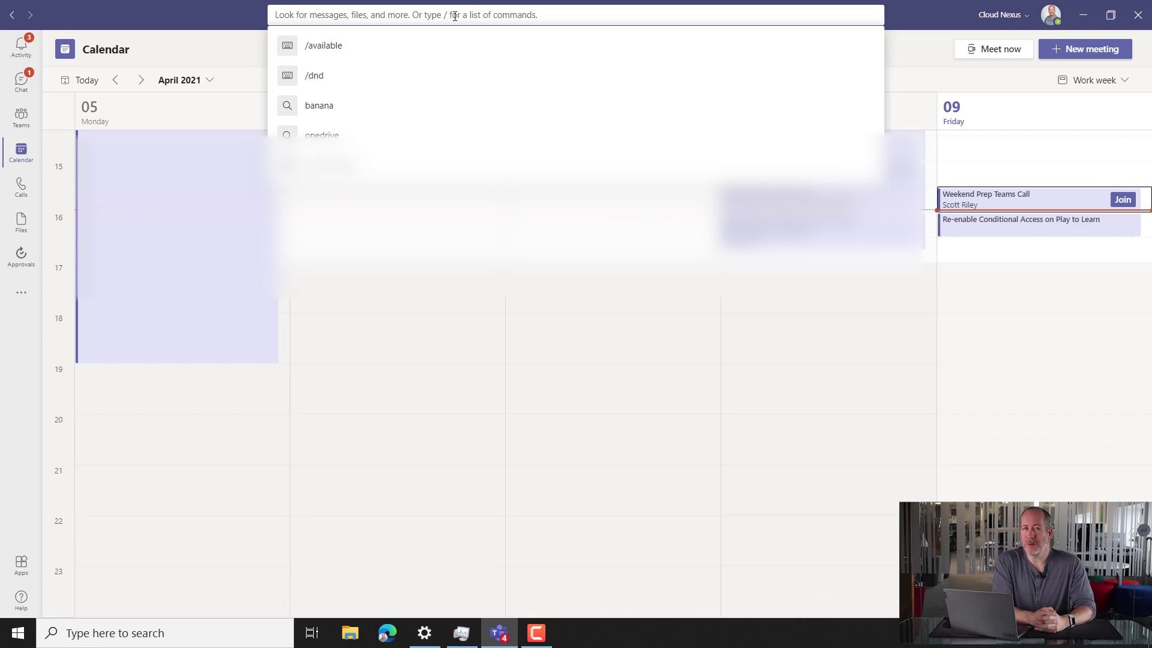
left_click(361, 118)
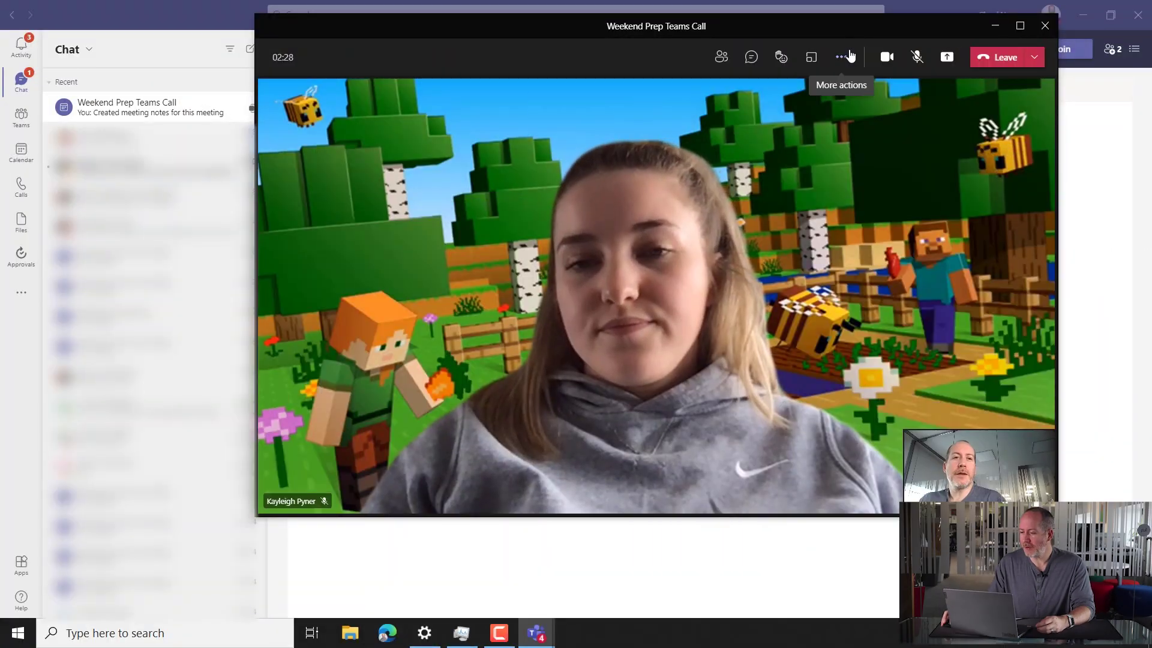
Open the meeting notes from within the ongoing Weekend Prep Teams Call.
left_click(843, 57)
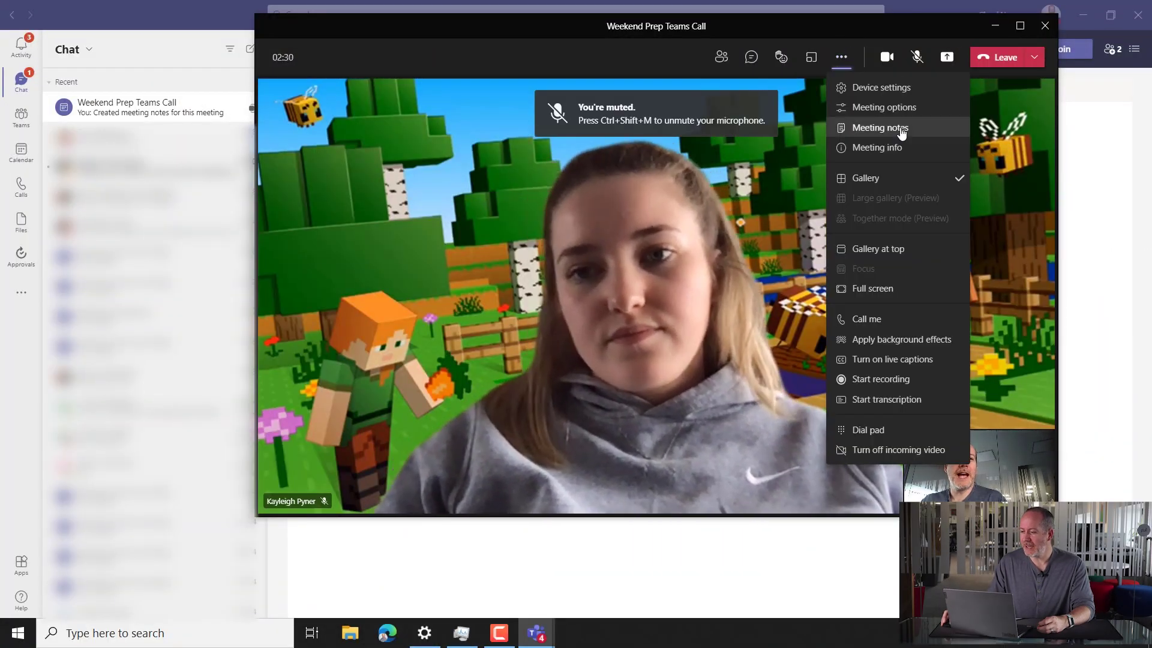
left_click(894, 127)
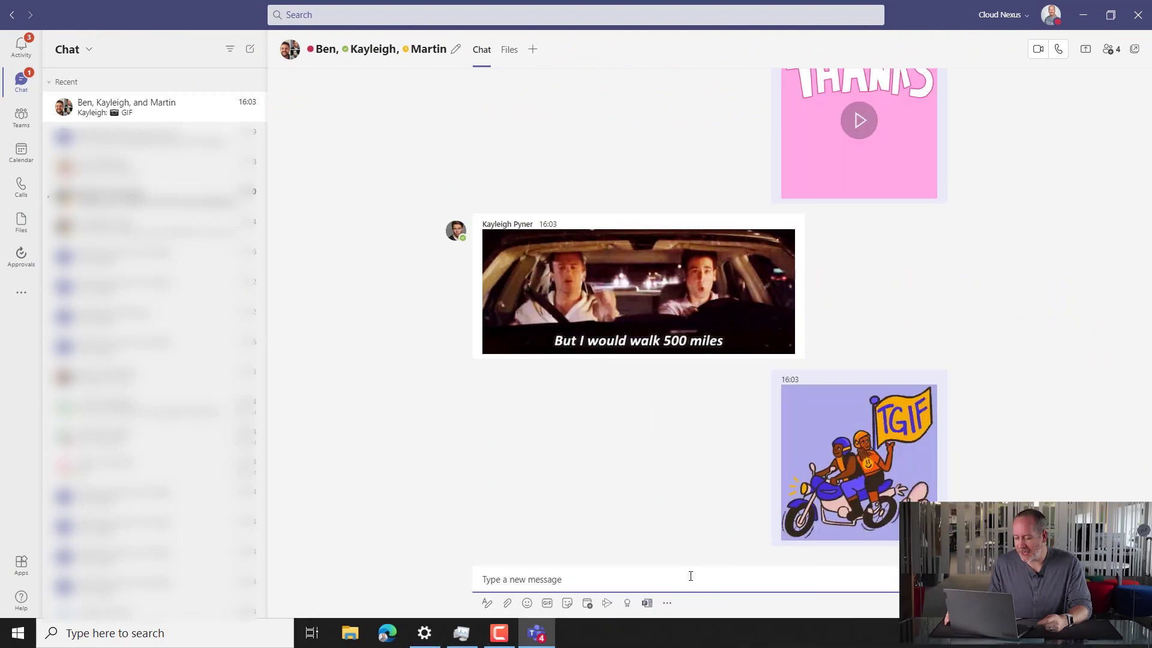
Create a Forms poll in the group chat with the question "What are you doing this weekend".
left_click(648, 603)
double_click(475, 180)
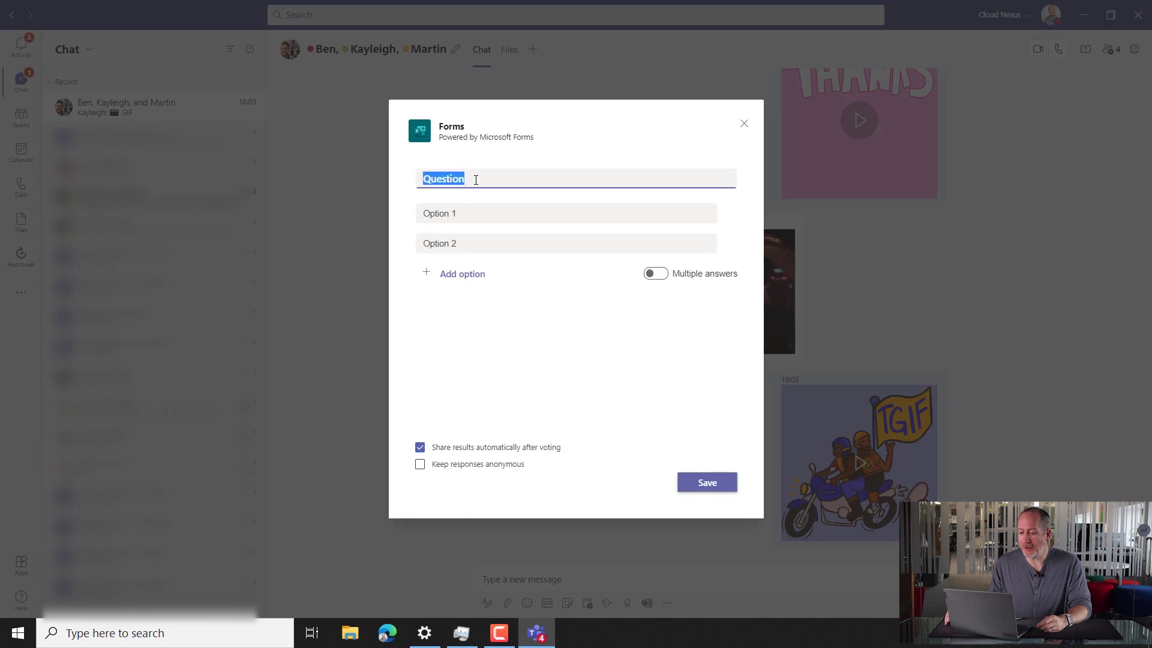
left_click_drag(476, 180, 437, 181)
type("What are you doing this weekend")
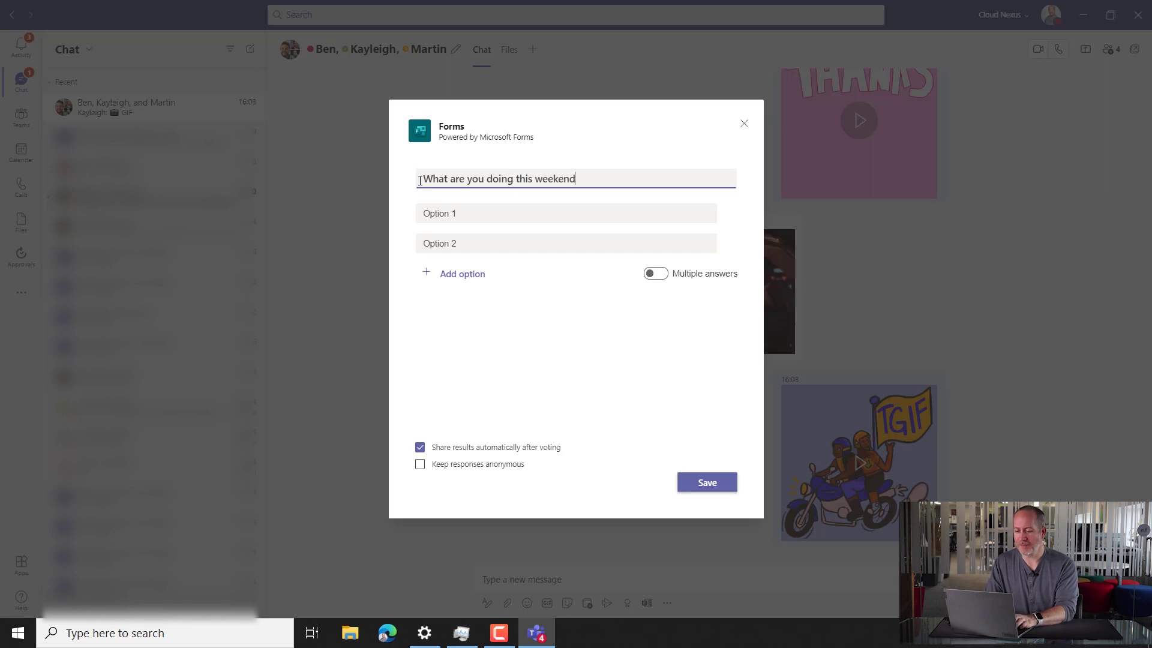
Fill in the poll's two answer options as "Pub" and "Pub?", and add a third option "Pub?!".
key("Tab")
type("Pu")
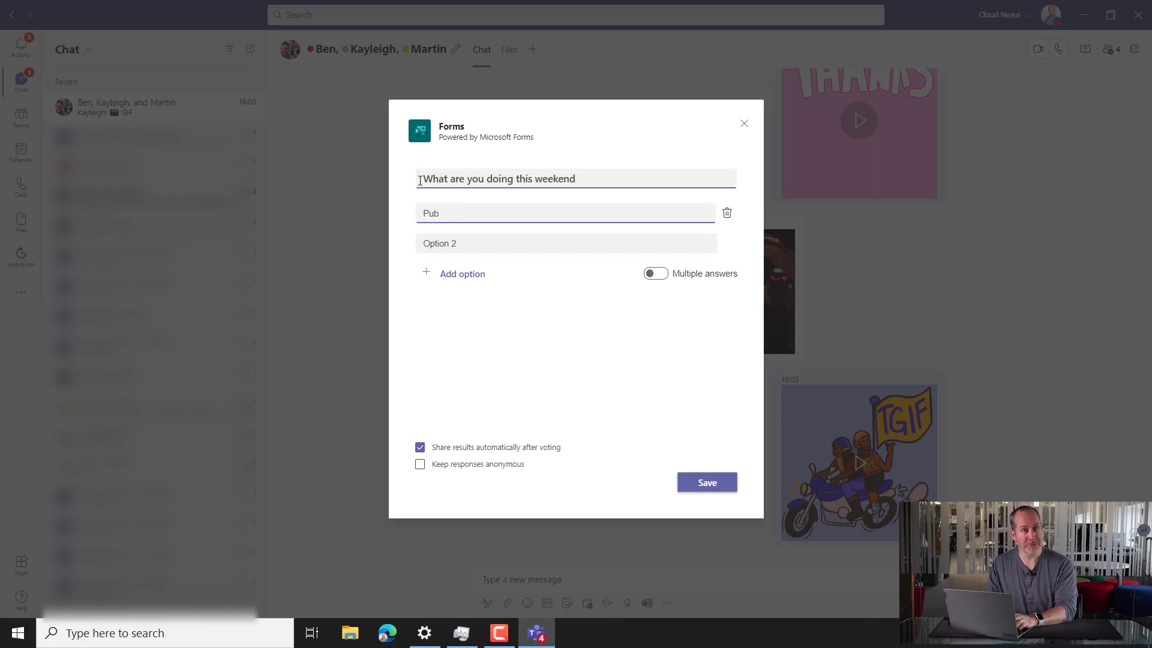
key("Tab")
key("Tab")
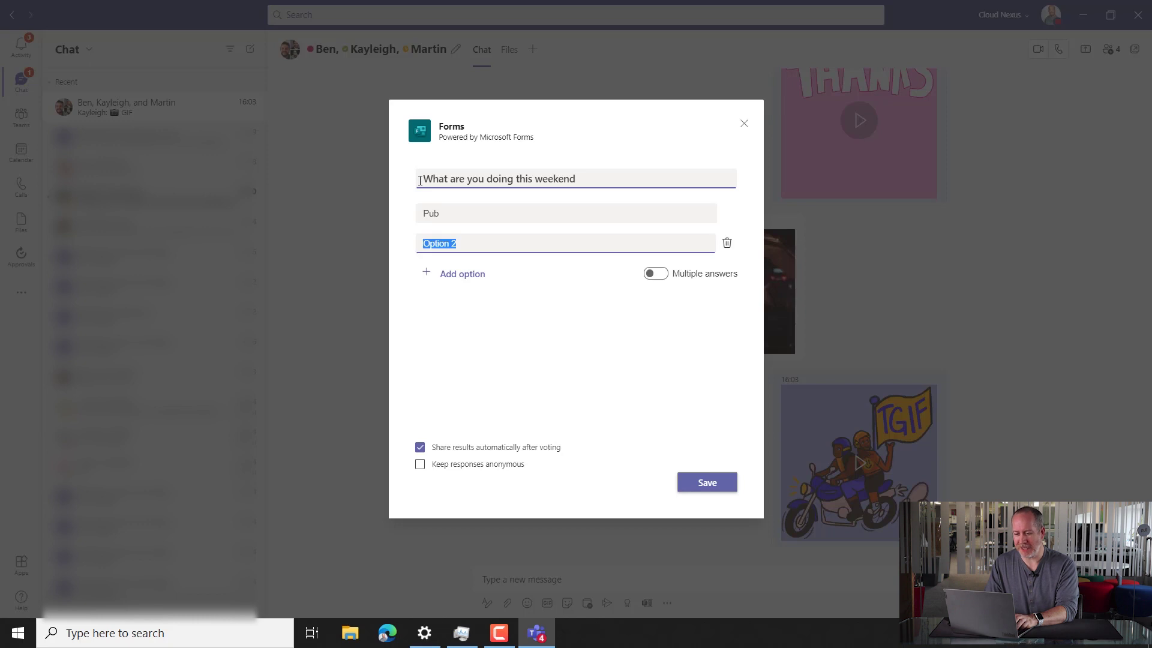
type("P")
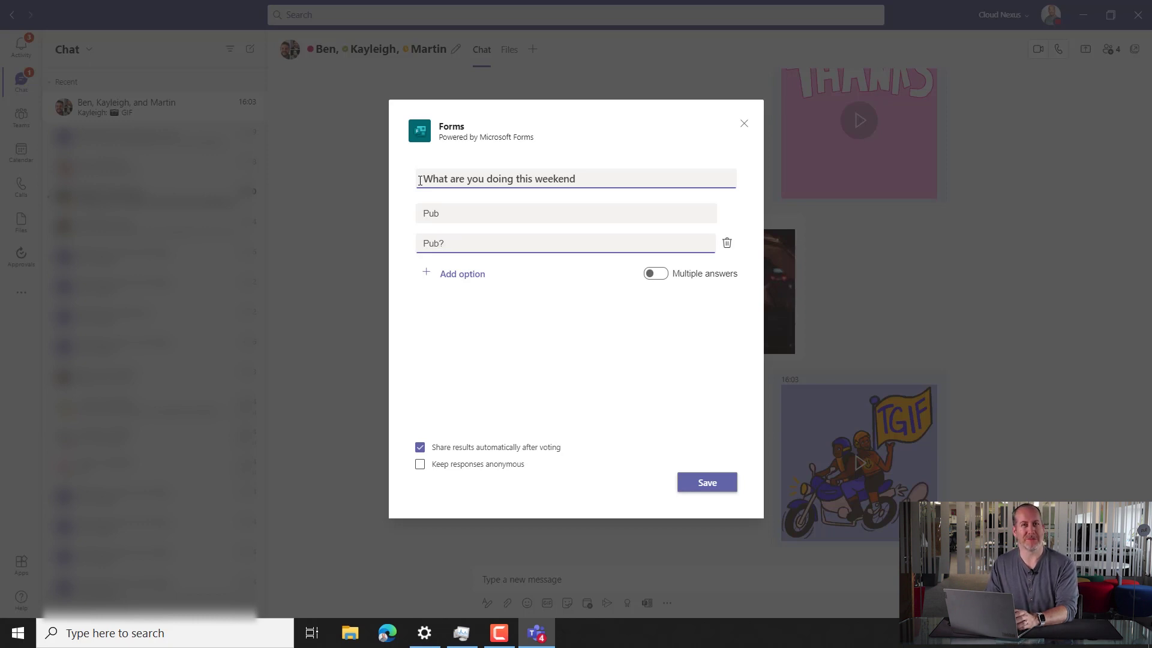
left_click(463, 274)
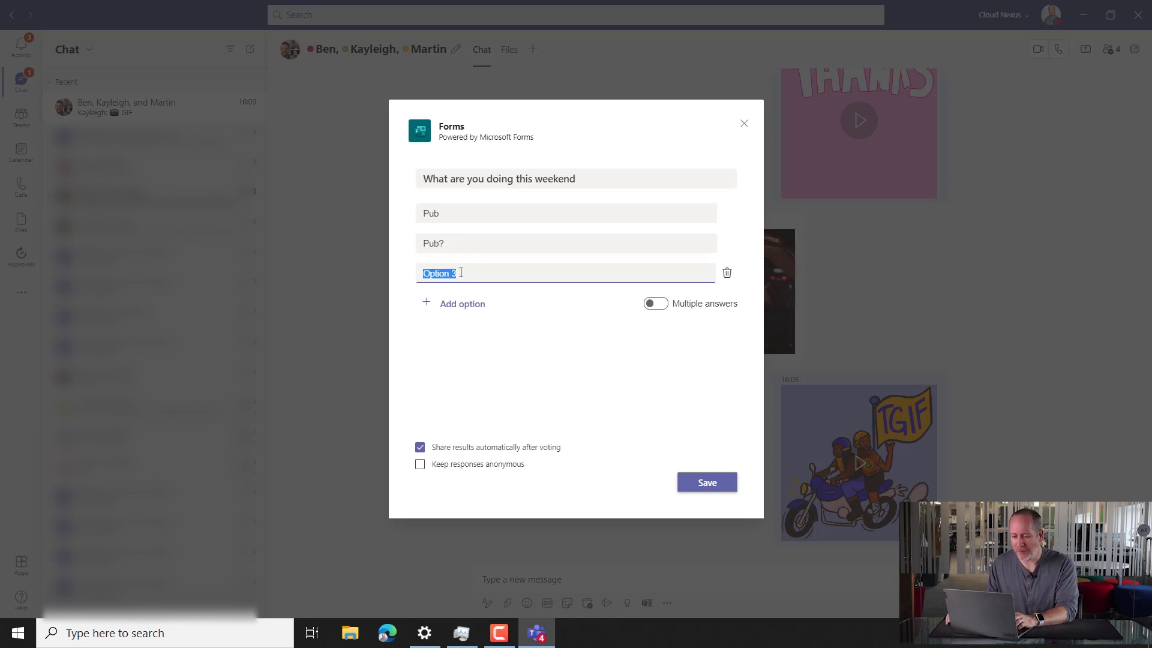
left_click(461, 273)
triple_click(461, 273)
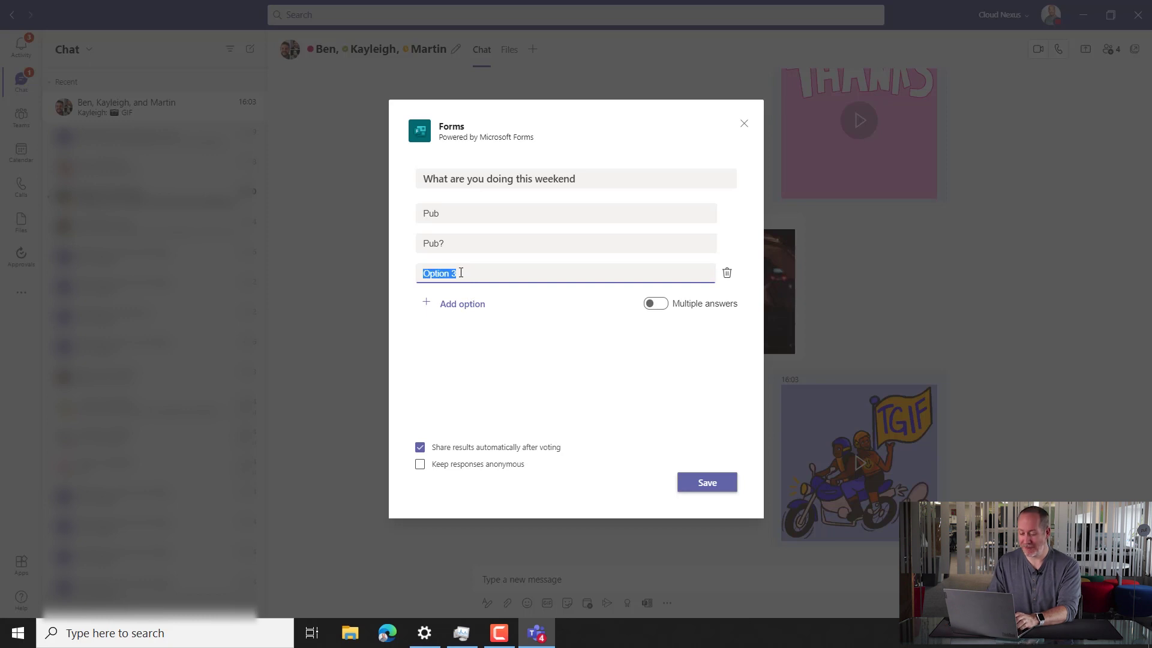
type("Pu")
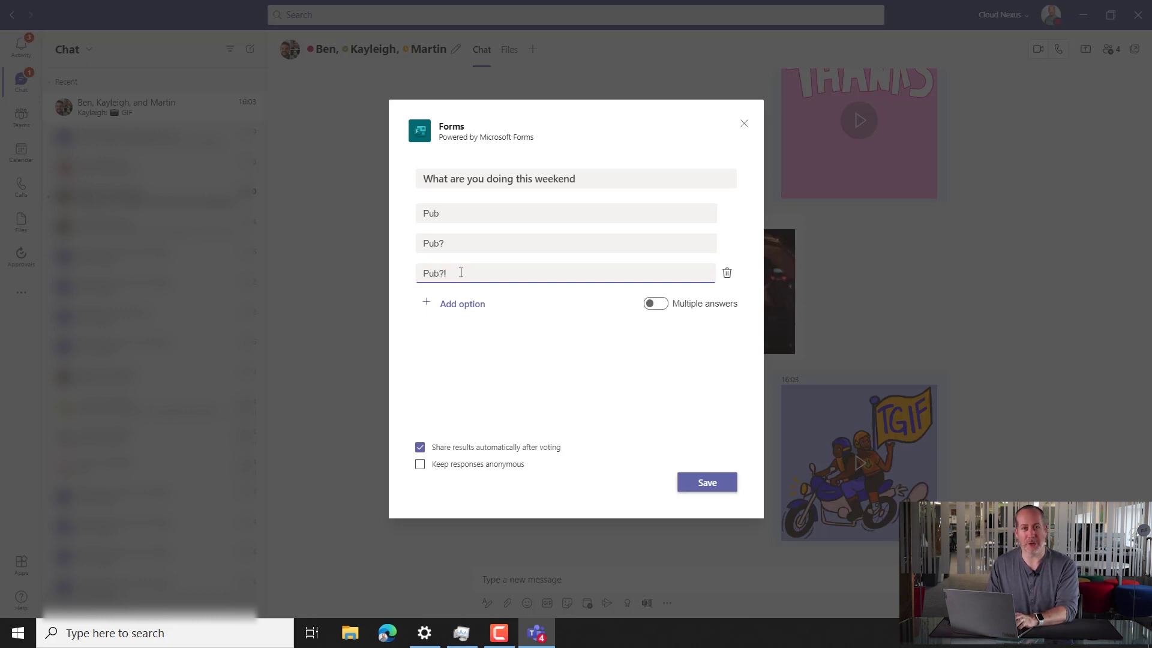
Save and send the poll to the group chat, and try submitting a vote in it.
left_click(724, 481)
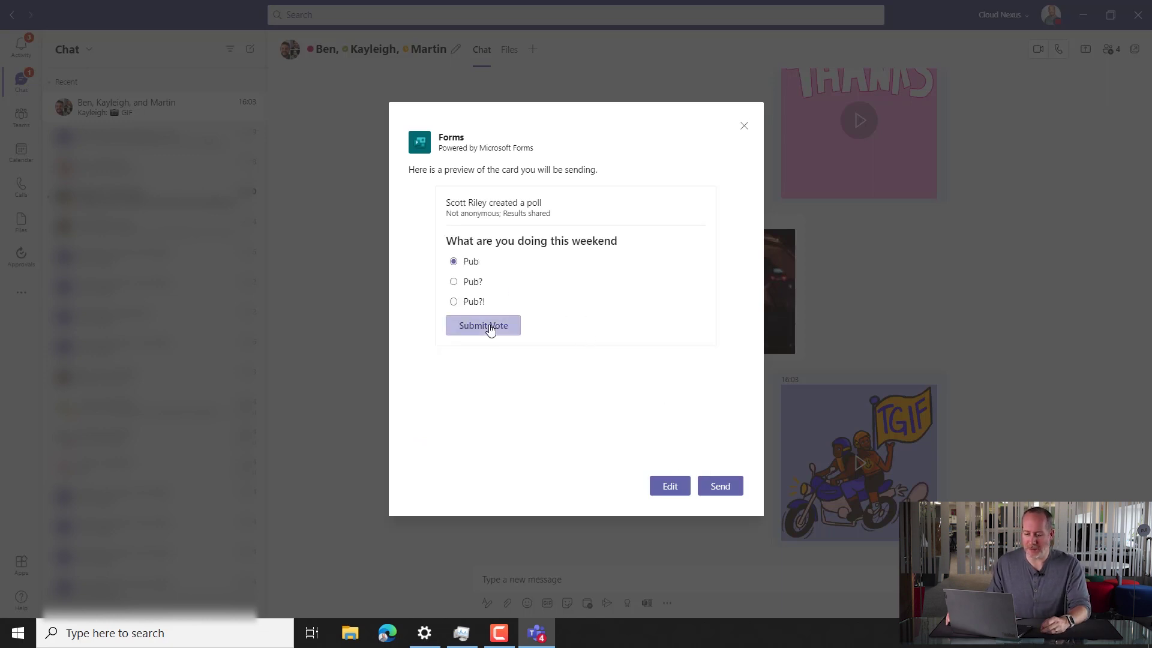
left_click(723, 483)
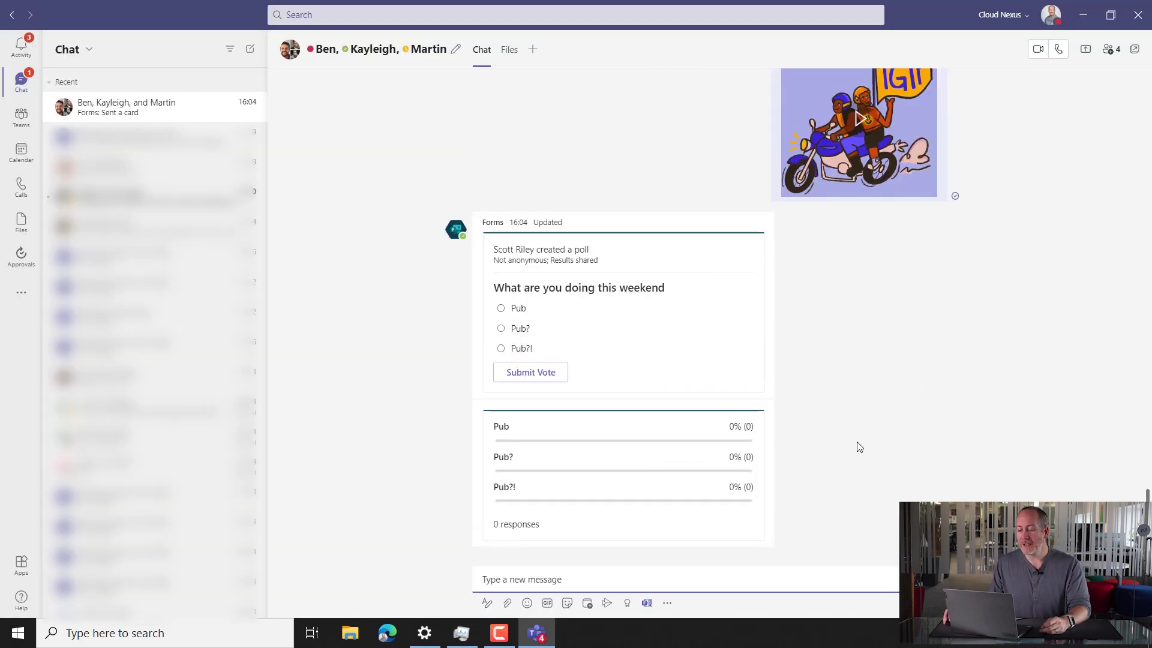
left_click(565, 371)
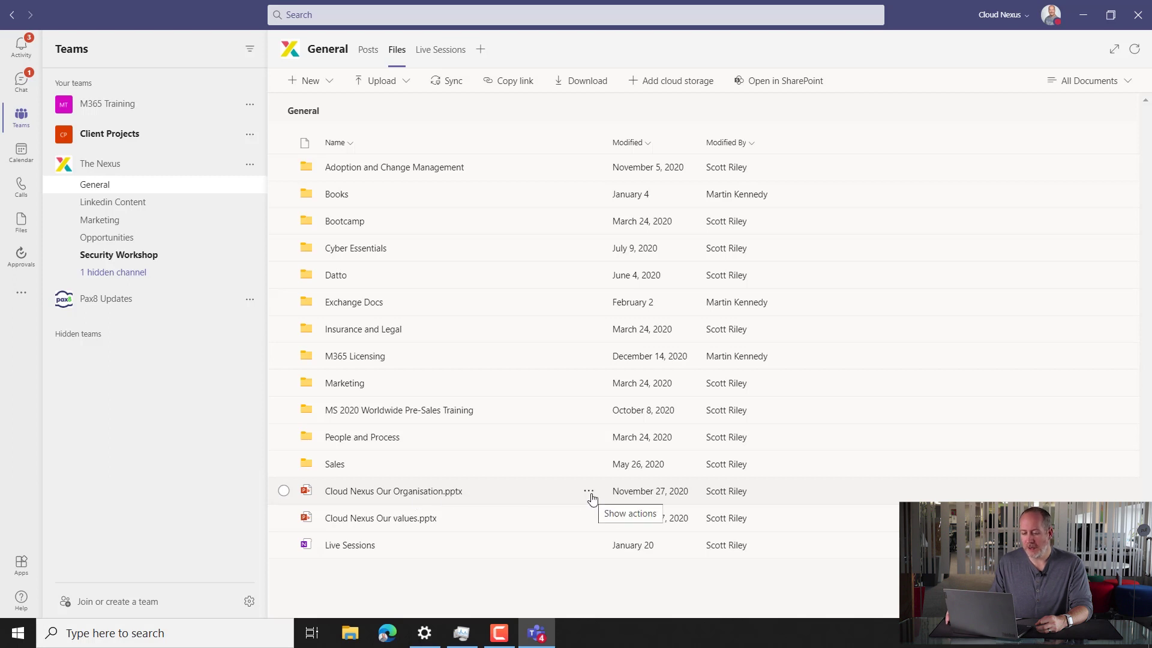
Pin Cloud Nexus Our Organisation.pptx to the top of the General channel's files.
left_click(588, 491)
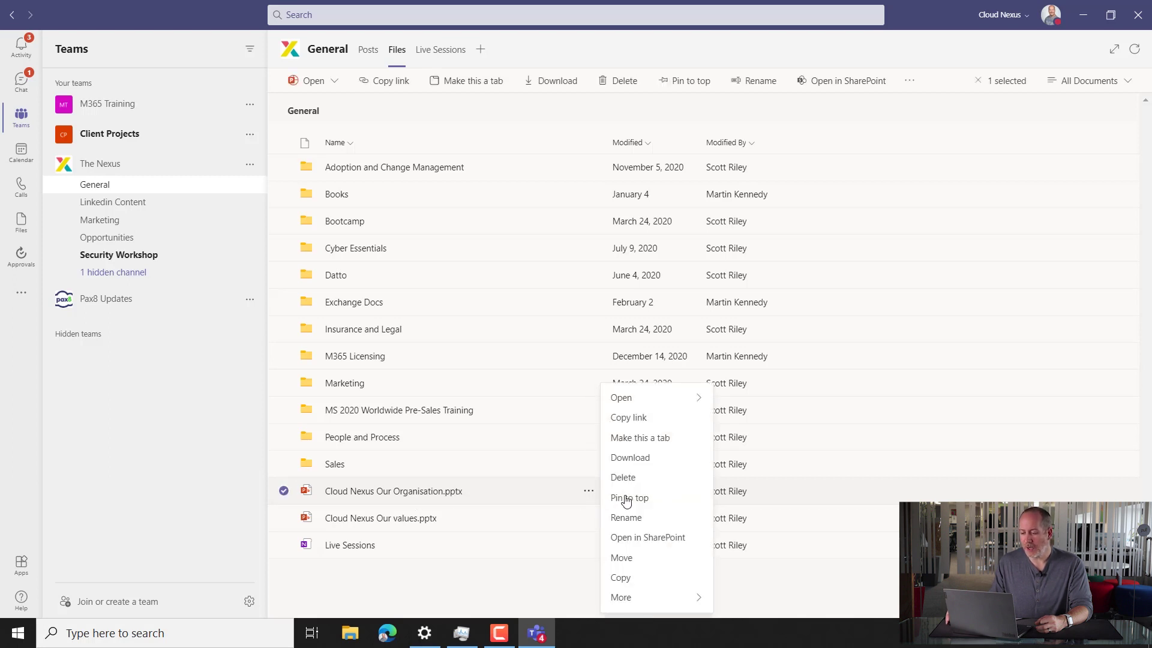
left_click(626, 499)
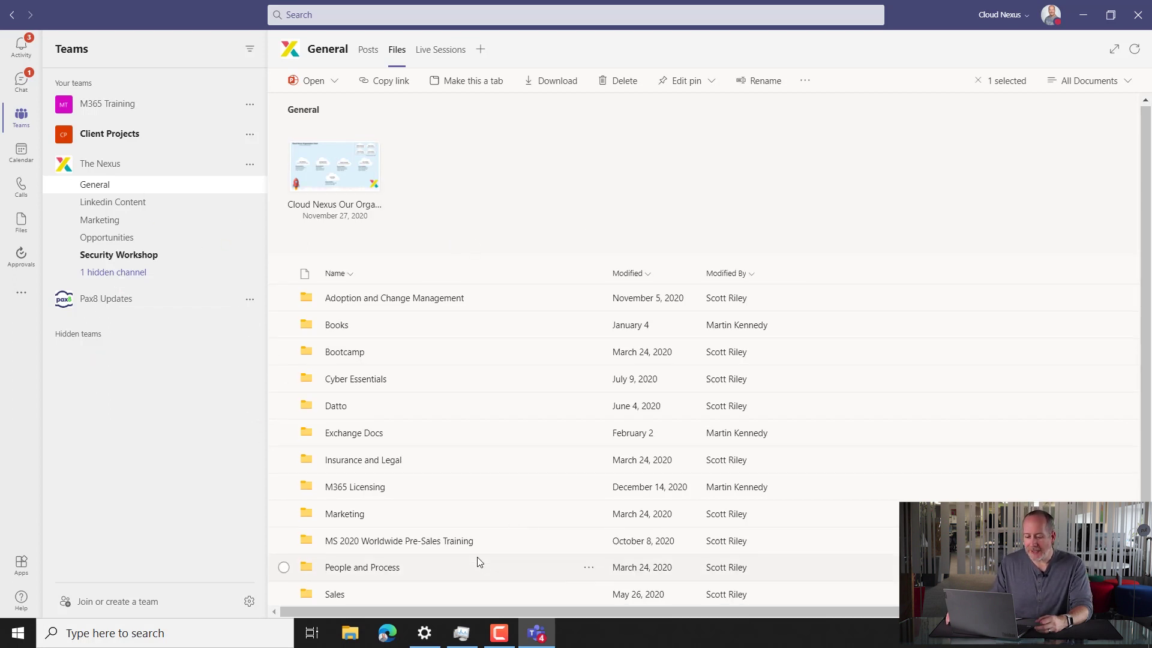
Pin Cloud Nexus Our values.pptx to the top of the General channel's files.
scroll(476, 561, "down", 2)
left_click(588, 565)
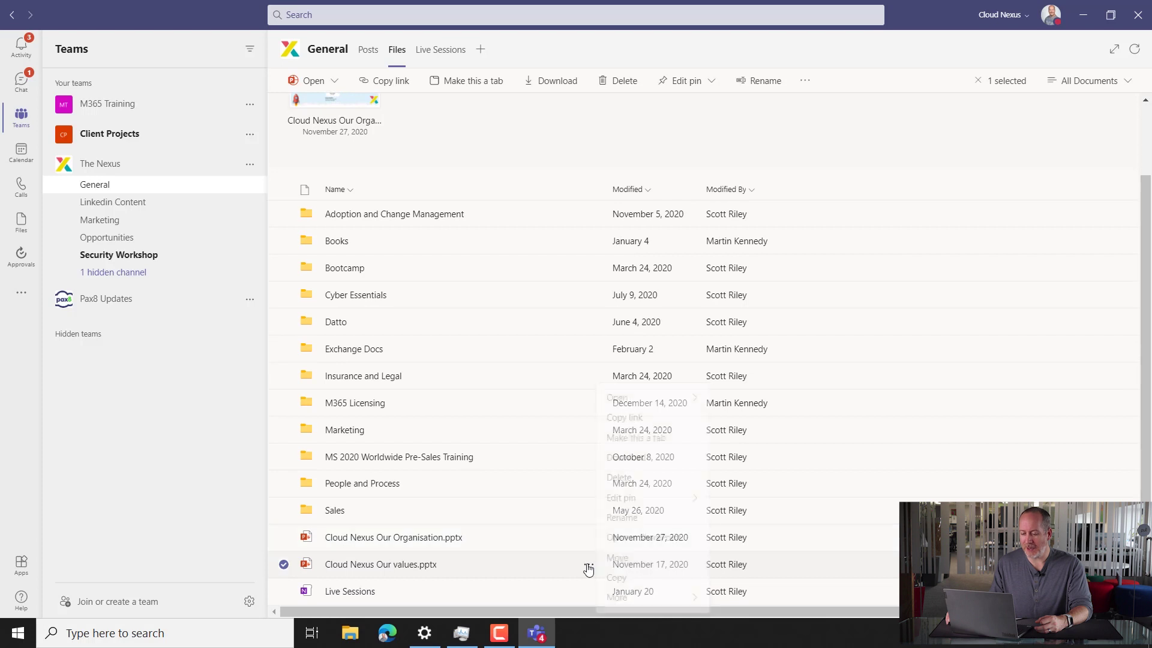
left_click(639, 498)
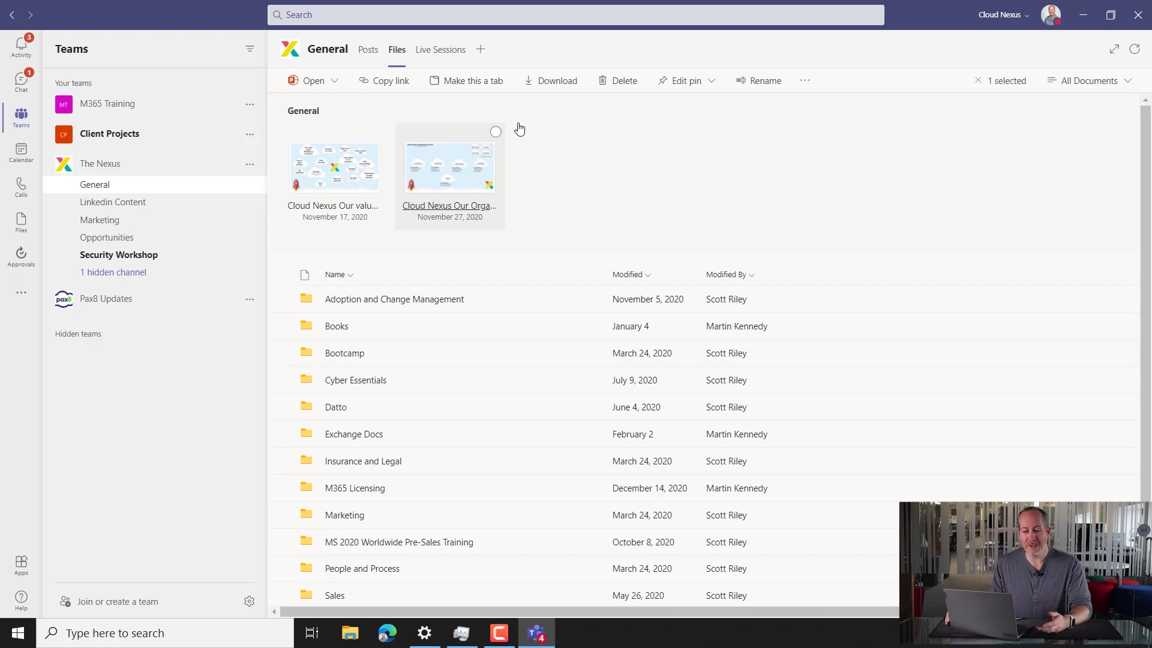
Unpin the Cloud Nexus Our Organisation presentation from the top of the General channel's files.
left_click(495, 132)
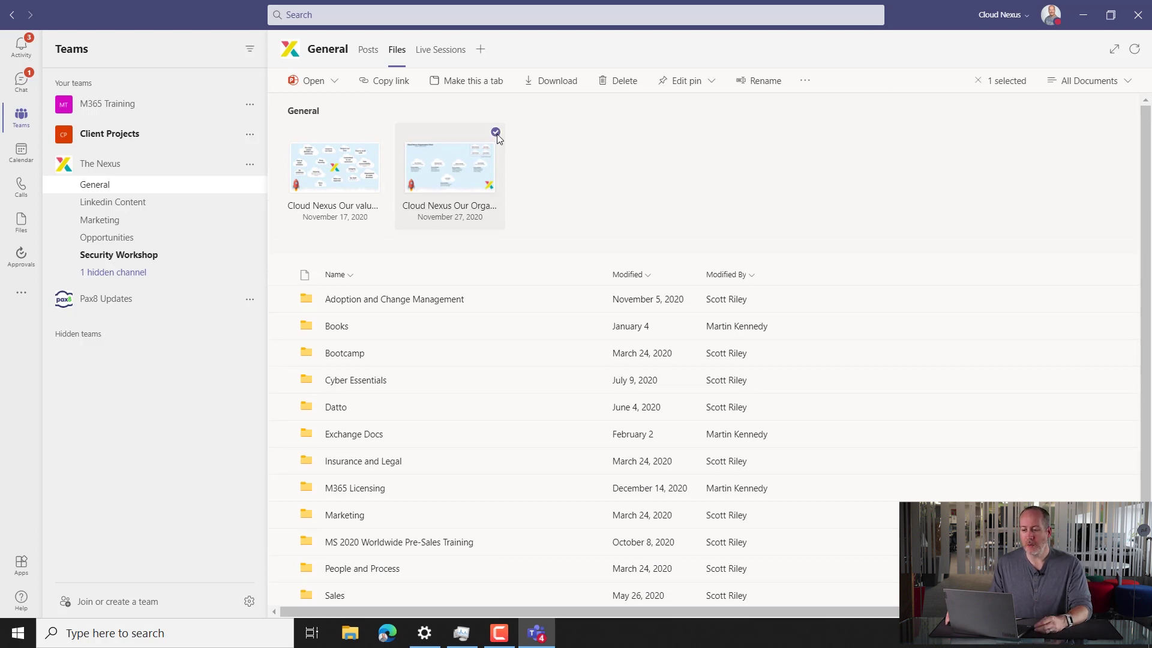
left_click(712, 82)
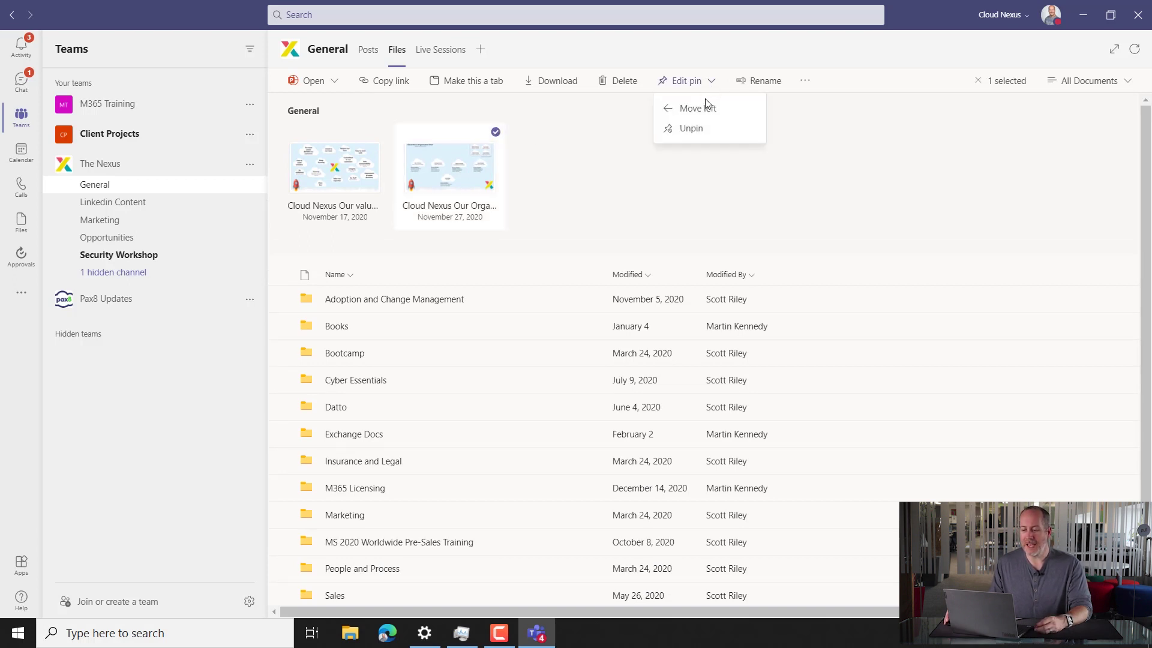
left_click(692, 129)
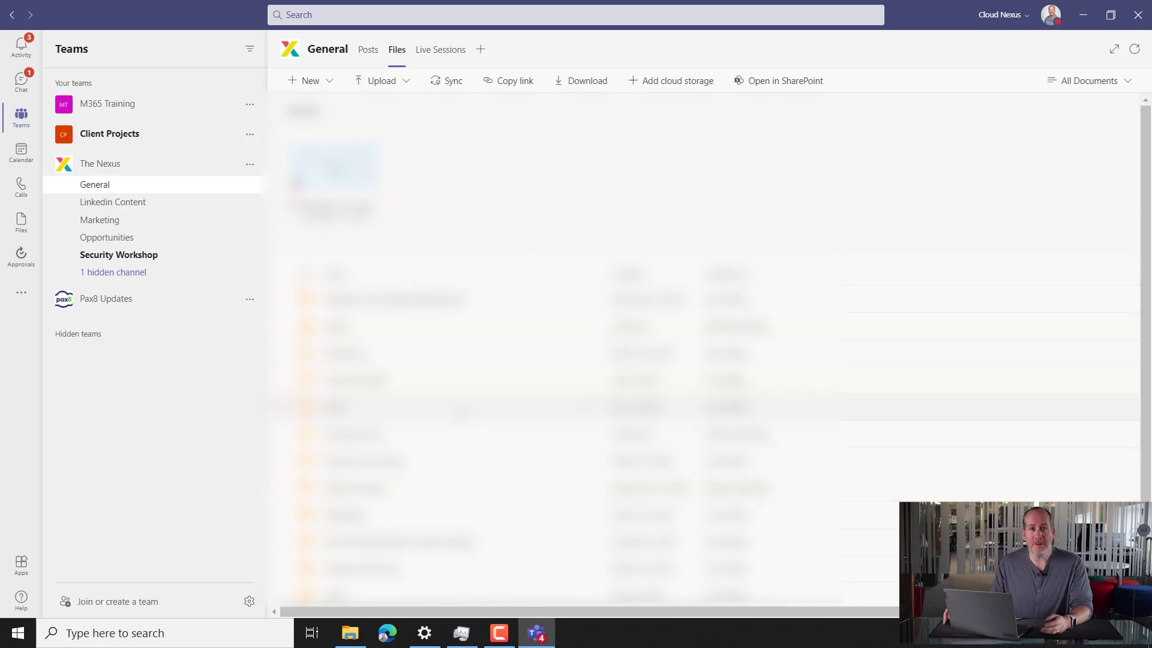
Switch to File Explorer, view the synced Client Projects - Documents folder under Cloud Nexus, and return to Teams.
left_click(345, 644)
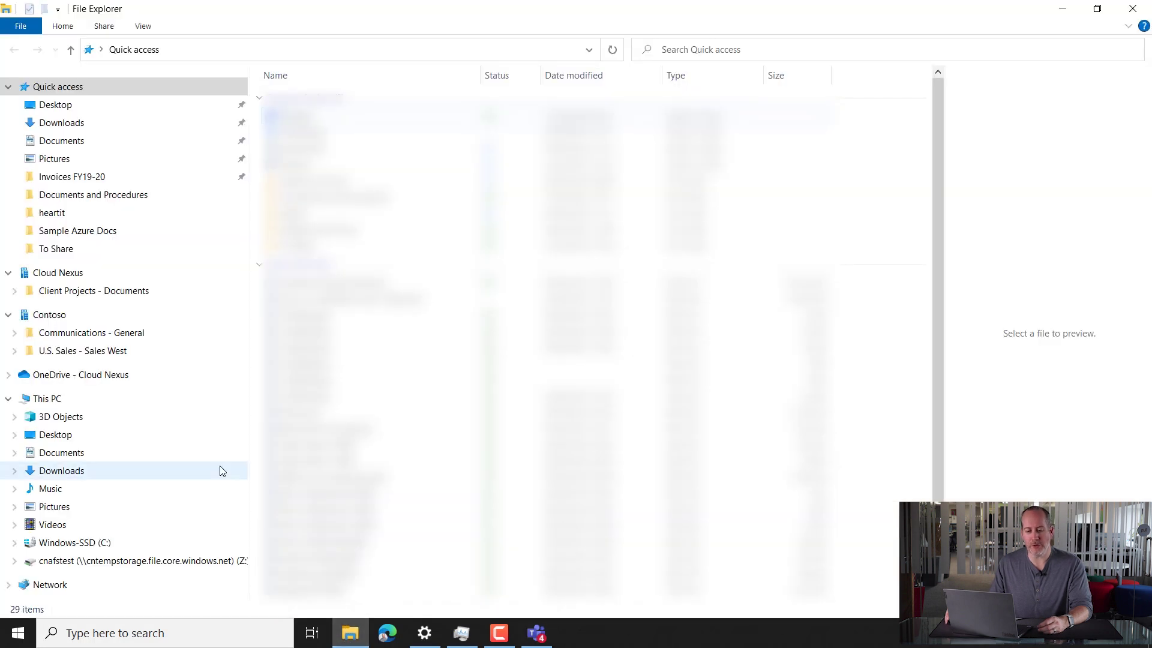
left_click(111, 298)
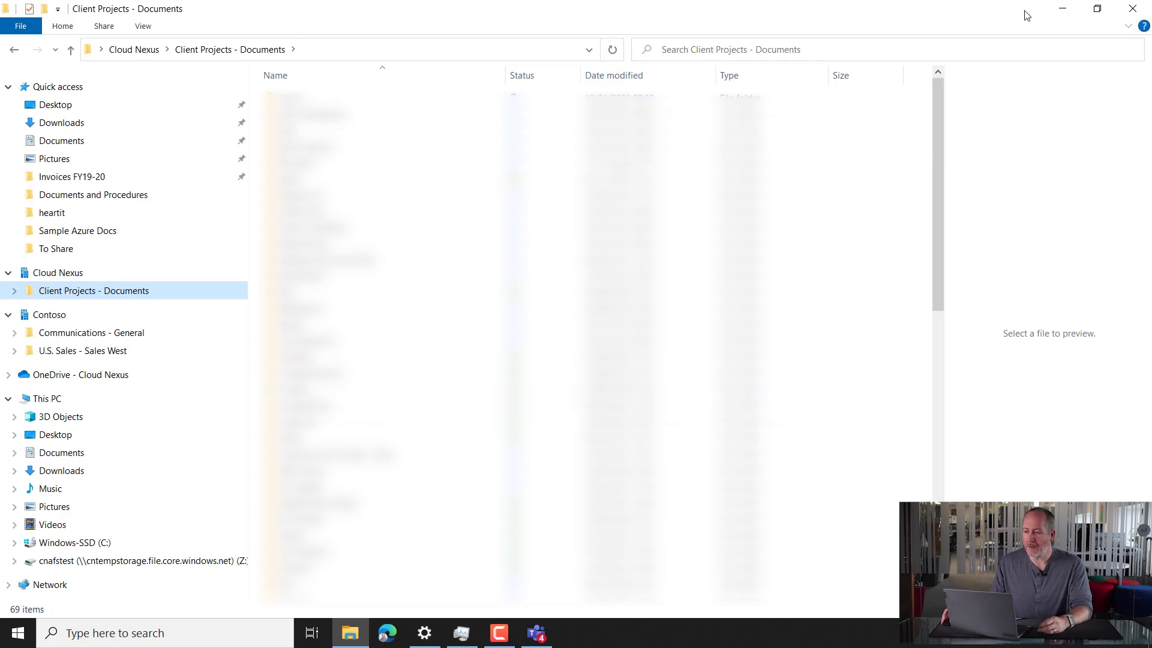
left_click(1073, 13)
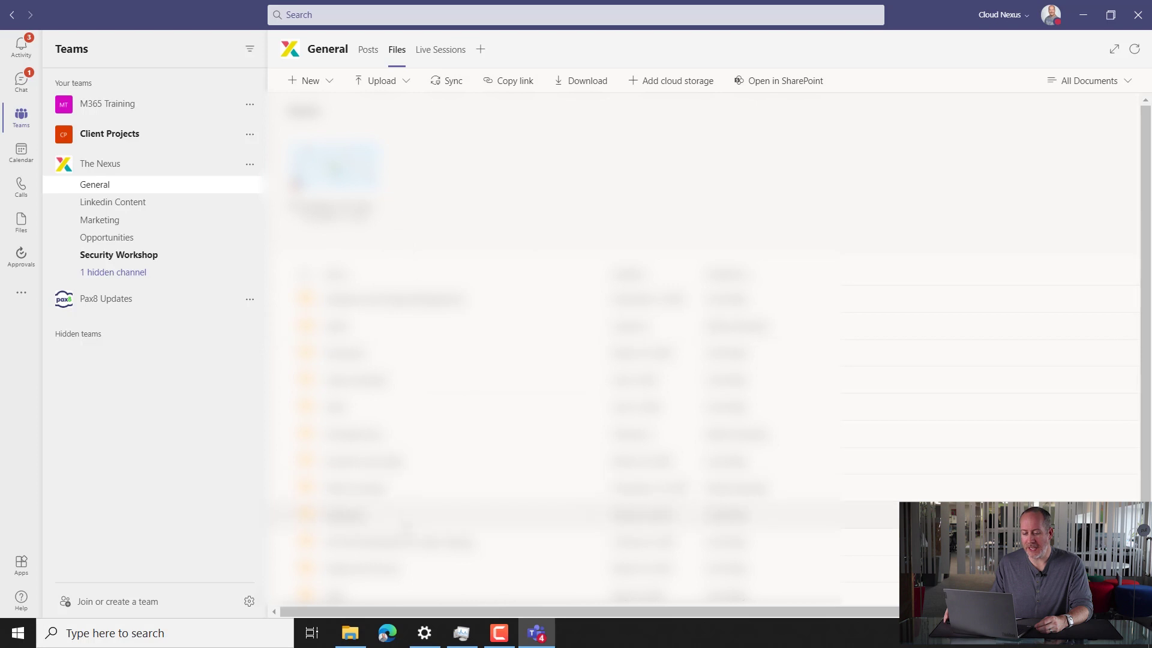
left_click(348, 637)
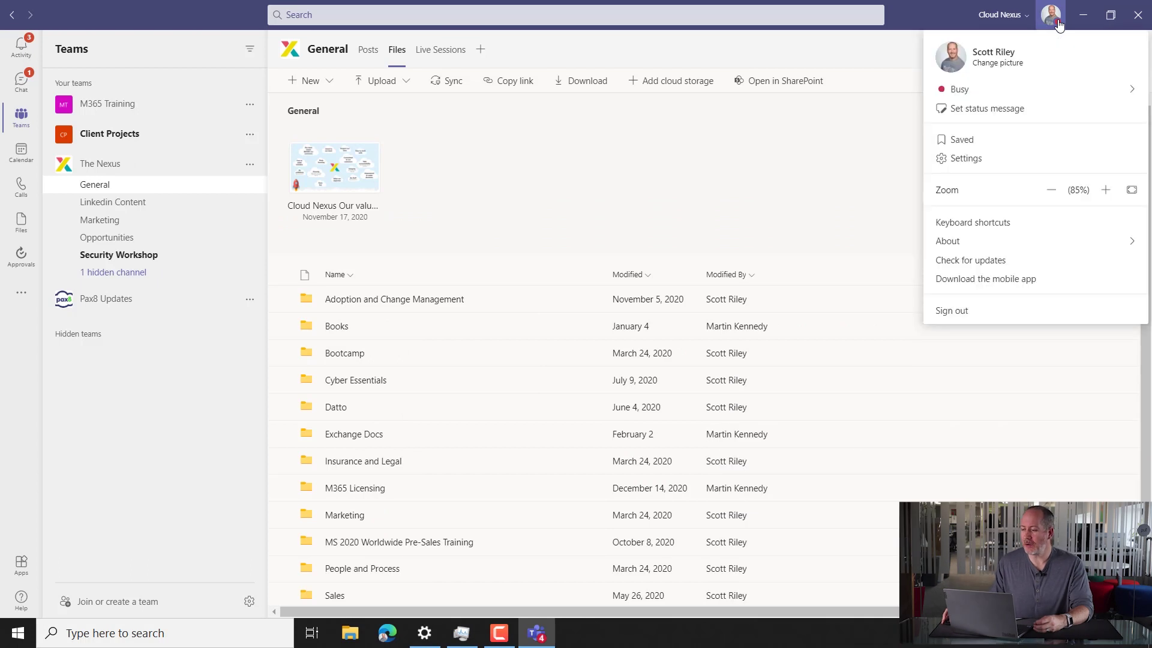
Set noise suppression to High in the Teams device settings.
left_click(994, 160)
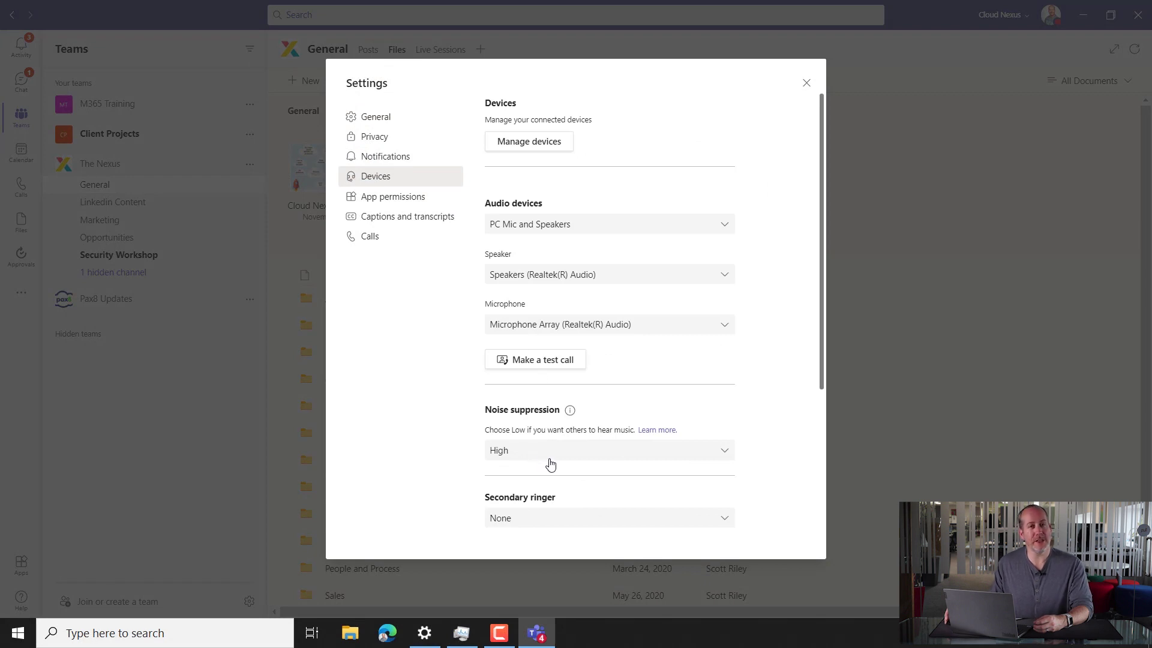
left_click(729, 453)
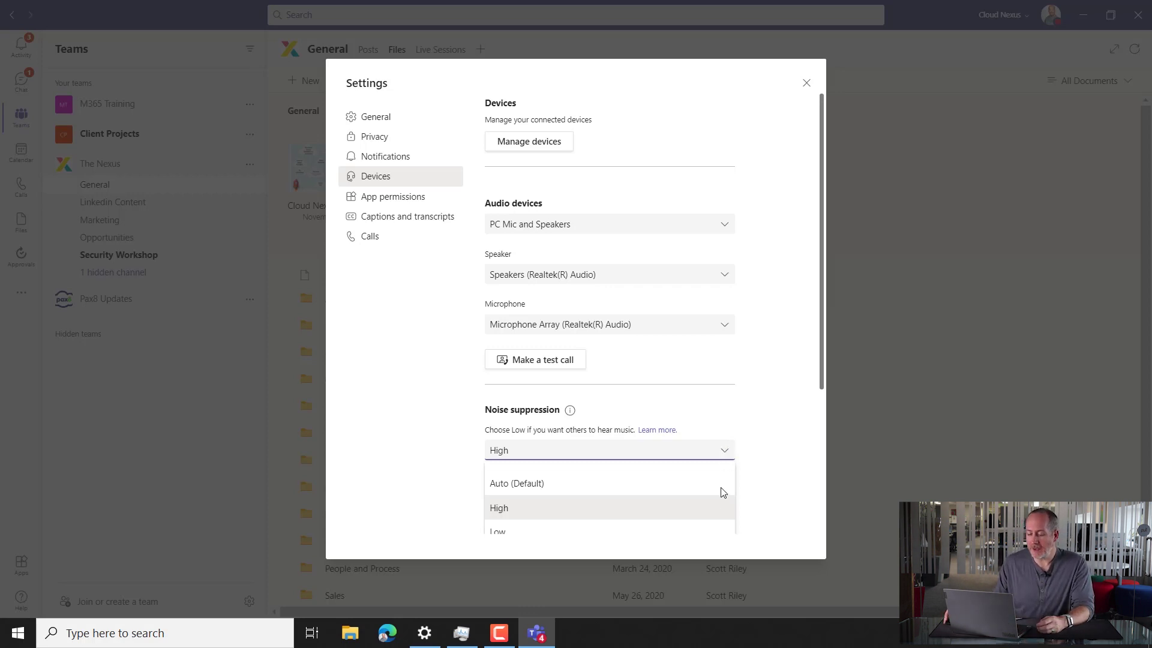
left_click(718, 504)
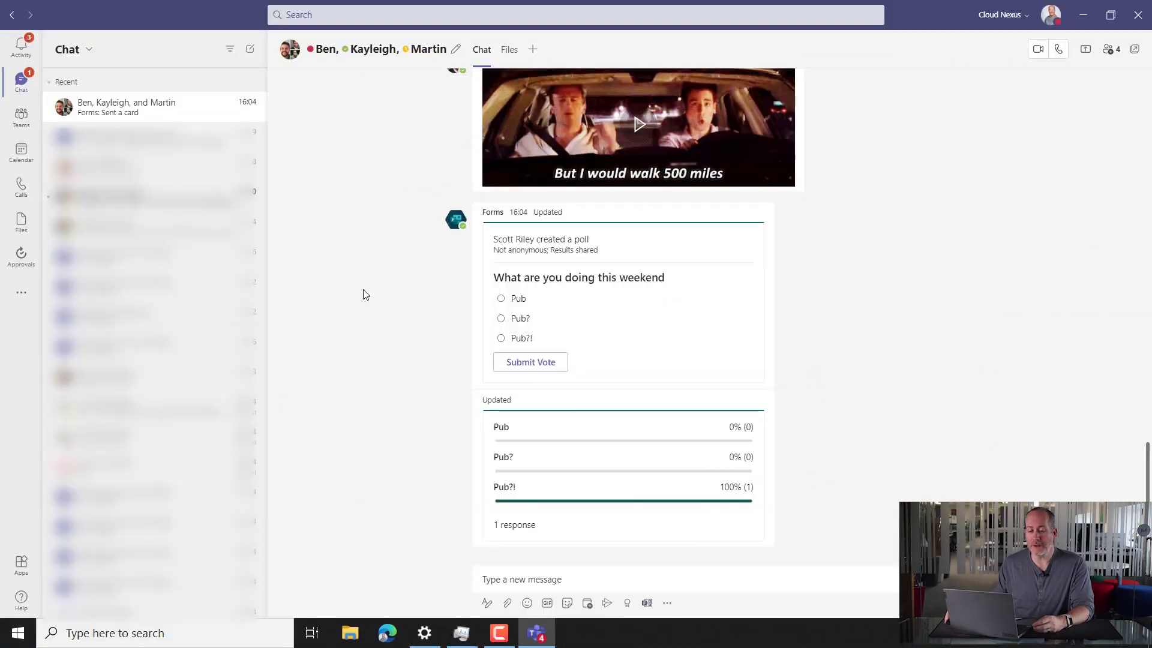
View the scheduling form for a new meeting in the calendar, close it without saving, and return to the group chat.
left_click(12, 163)
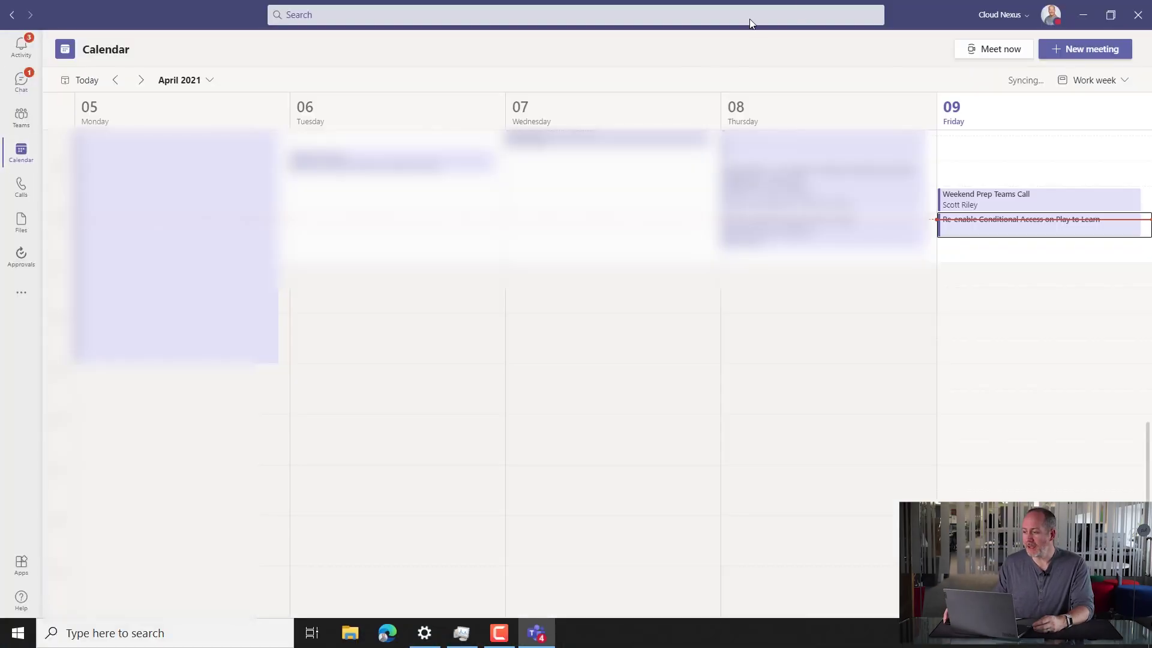
left_click(1065, 56)
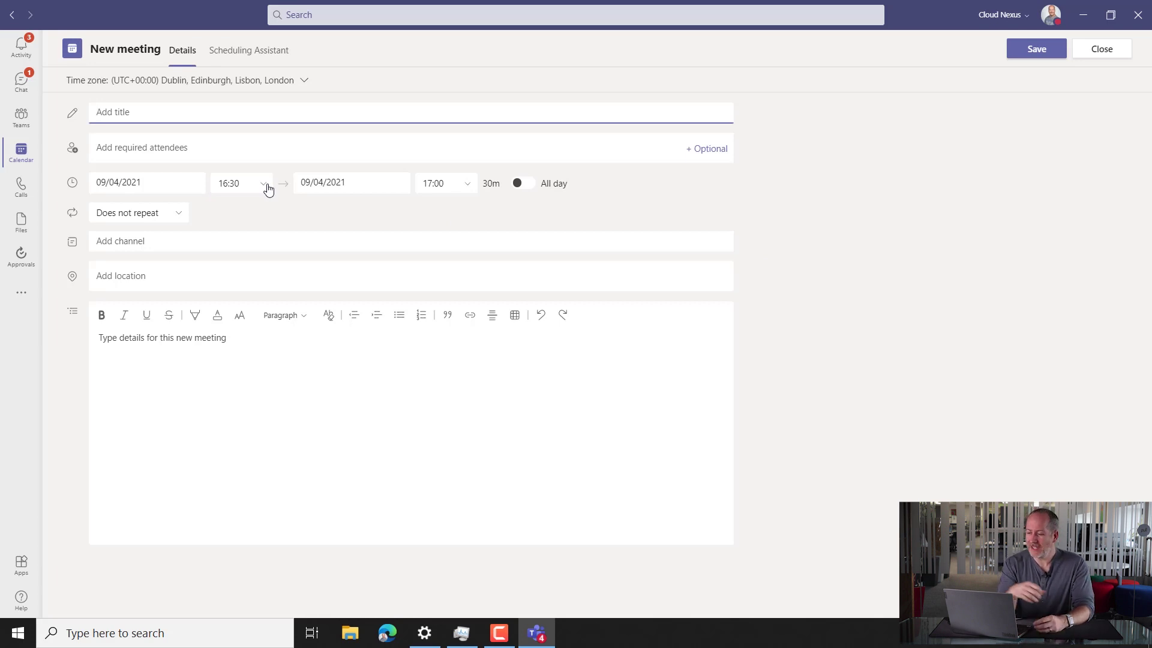
left_click(1083, 56)
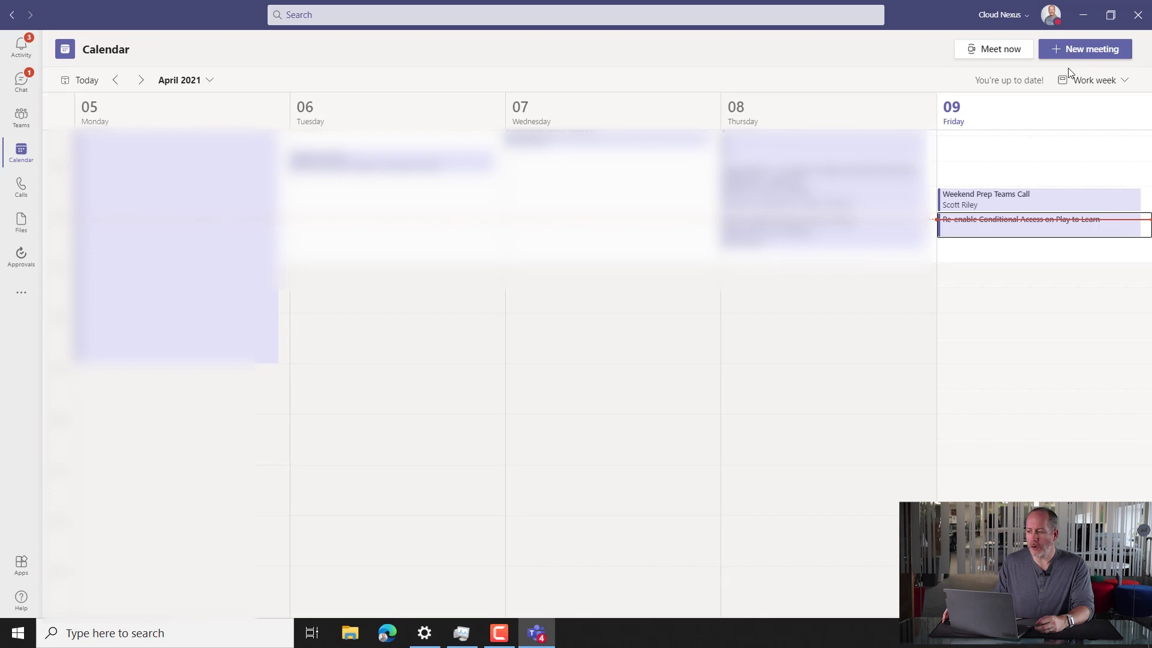
left_click(19, 81)
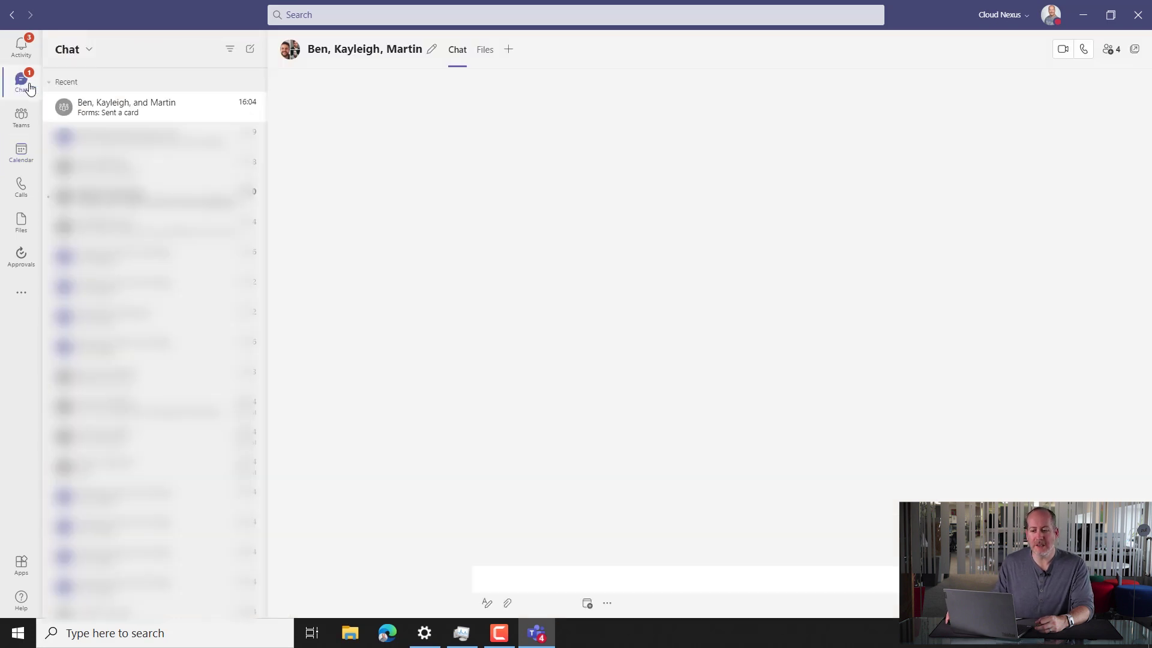